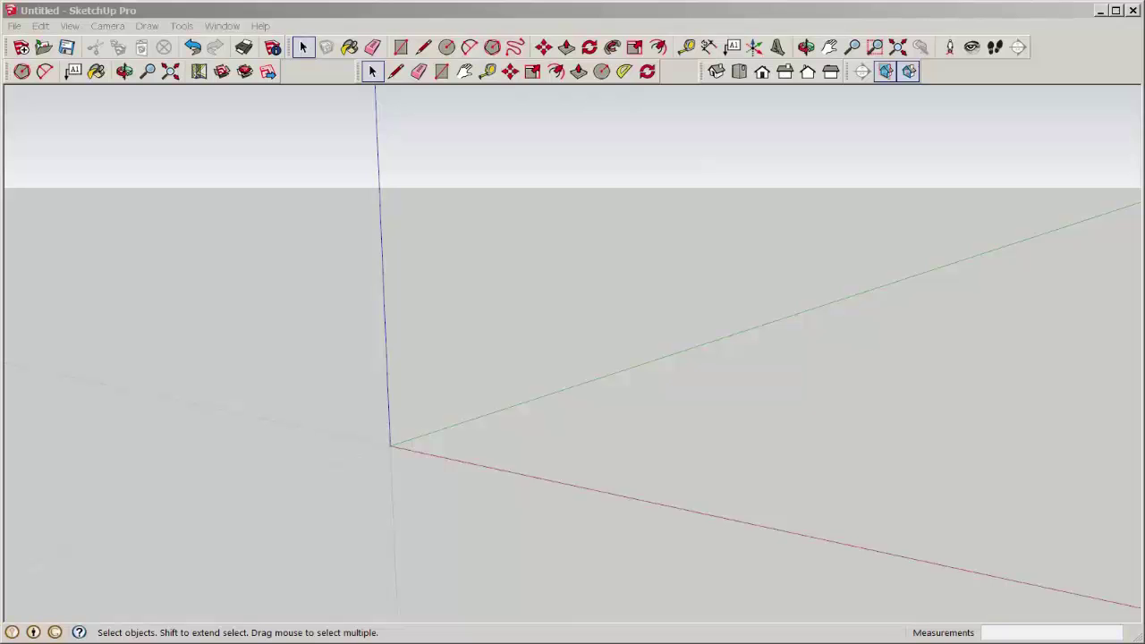
Step: Import the 1st floor.jpg floor-plan image into the model
left_click(14, 25)
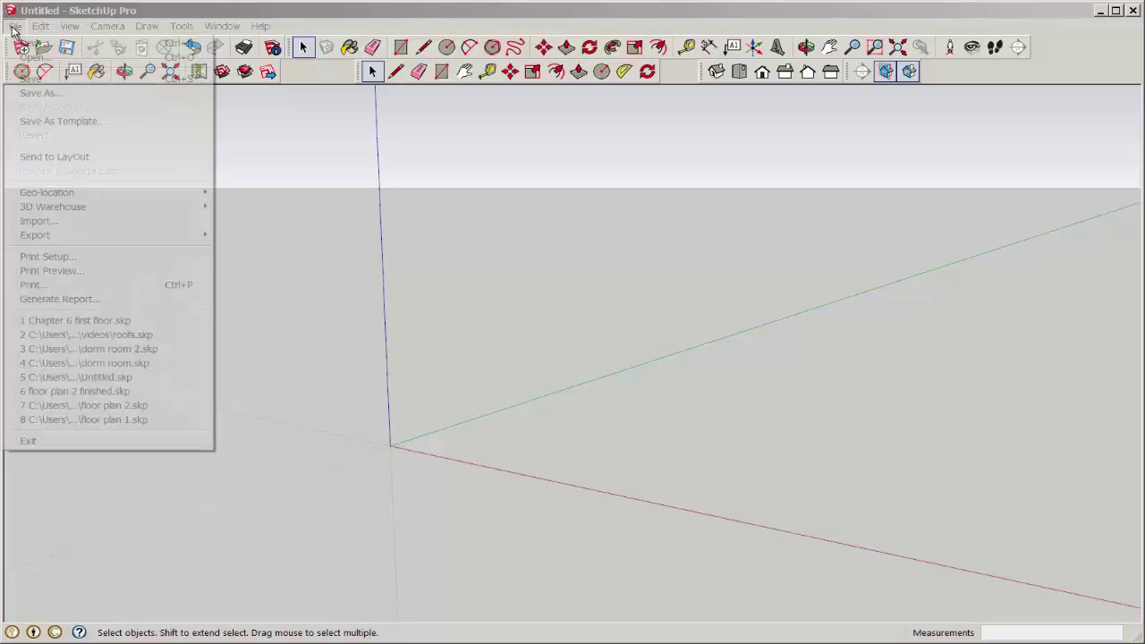
left_click(36, 221)
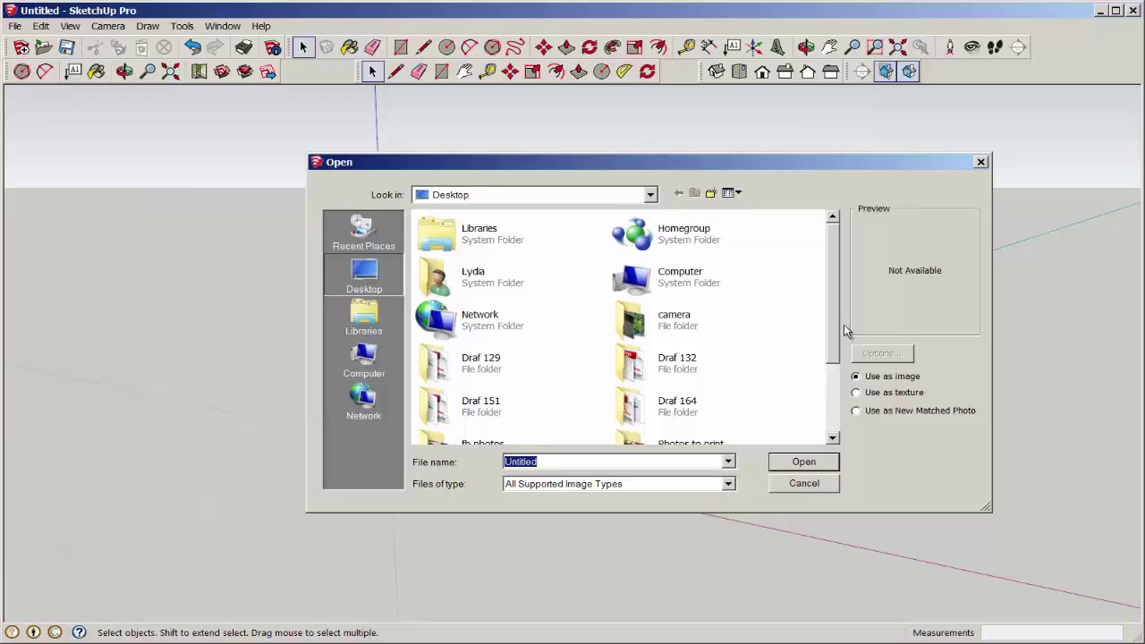
scroll(768, 423, "down", 3)
left_click(651, 385)
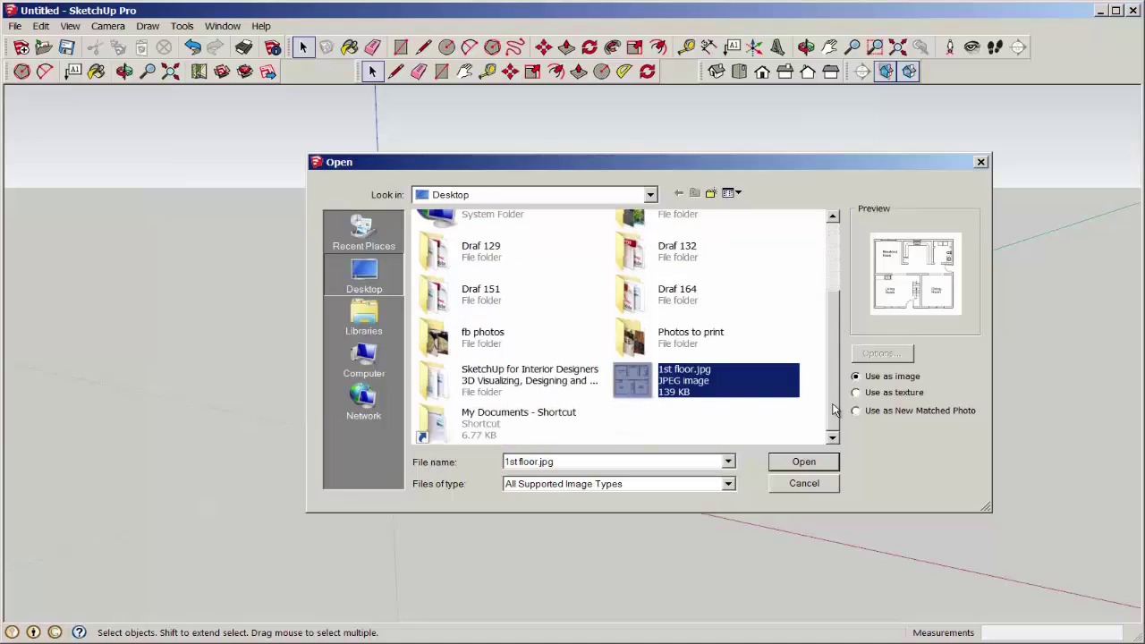
left_click(802, 462)
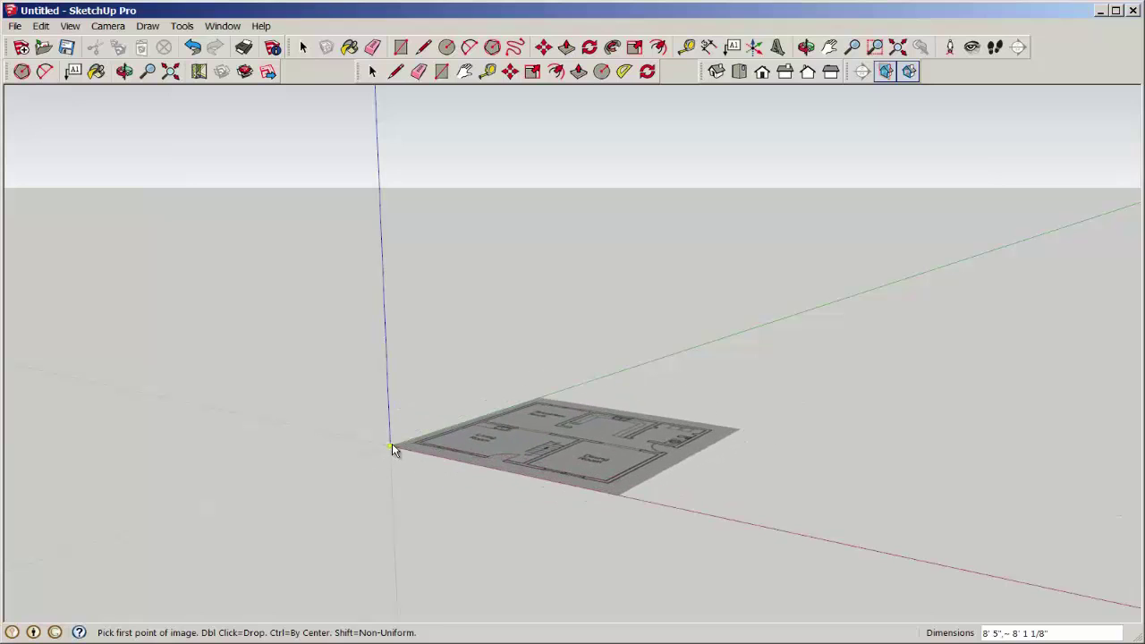
Step: Place the floor-plan image flat at the origin and view it from above
left_click(389, 445)
left_click(936, 436)
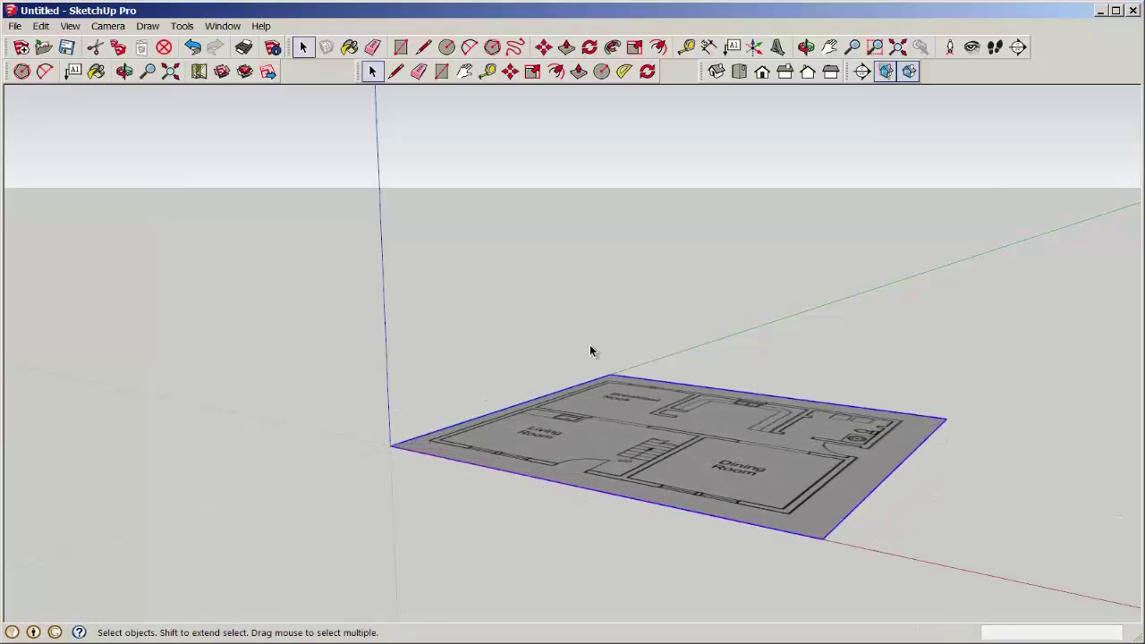
middle_click_drag(589, 344, 549, 198)
scroll(549, 198, "up", 2)
Step: Rescale the whole model so the measured door opening is 3' wide, then zoom to fit
key("t")
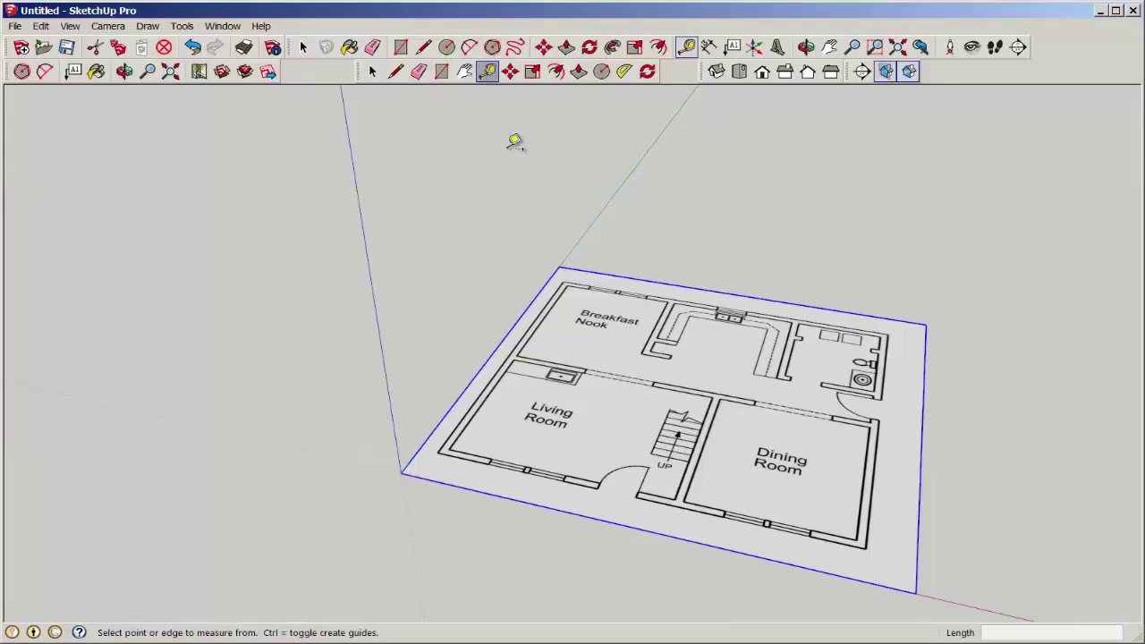
left_click(604, 480)
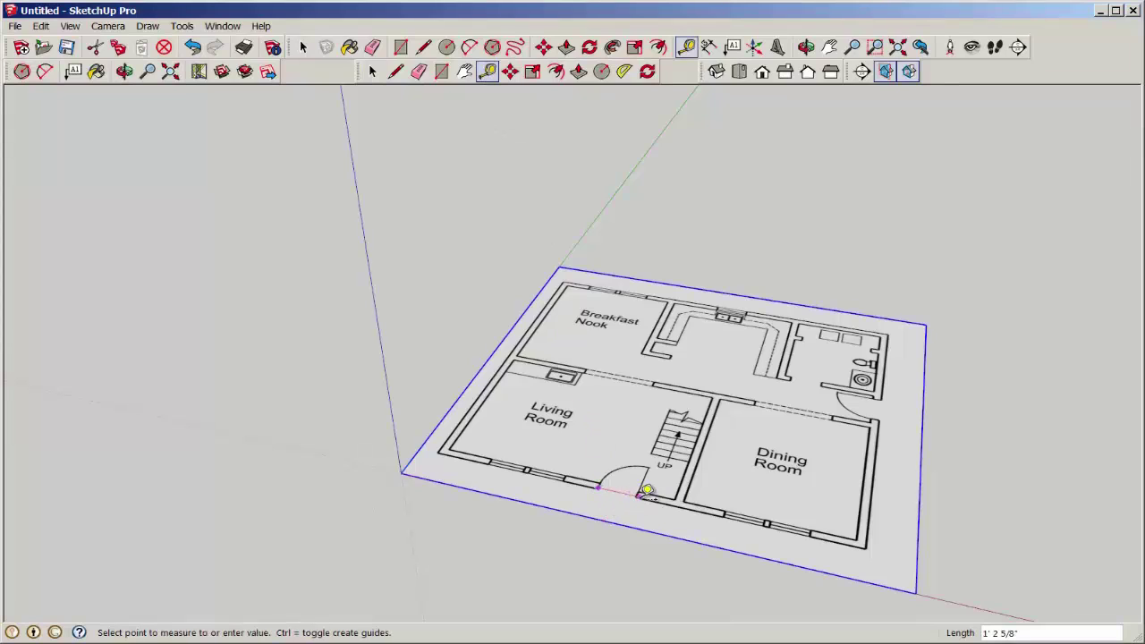
left_click(646, 491)
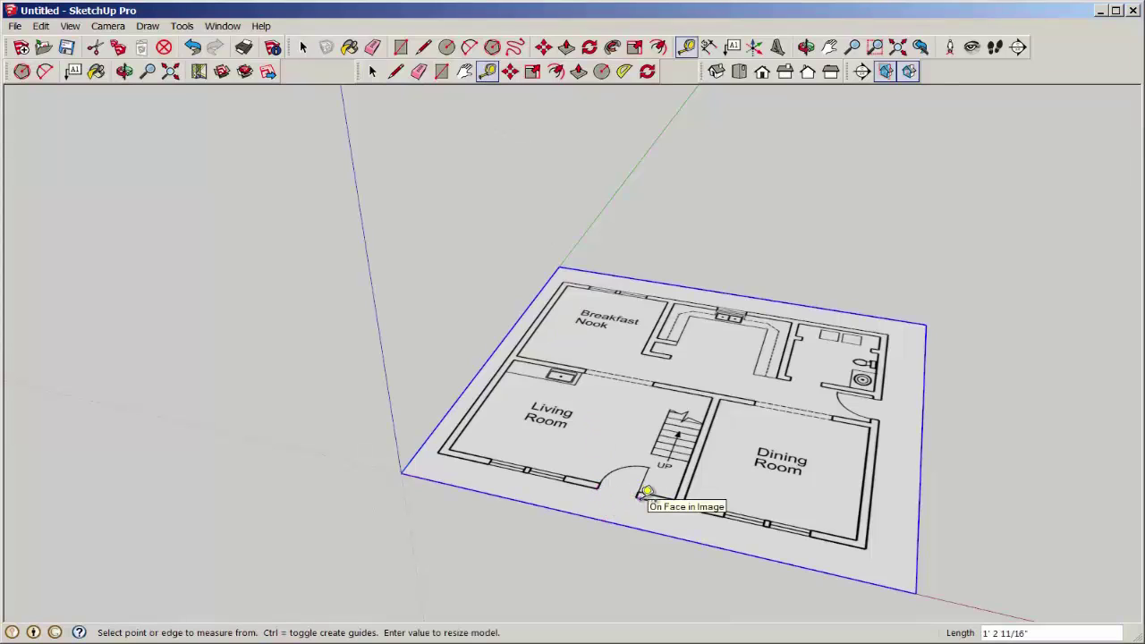
key("Return")
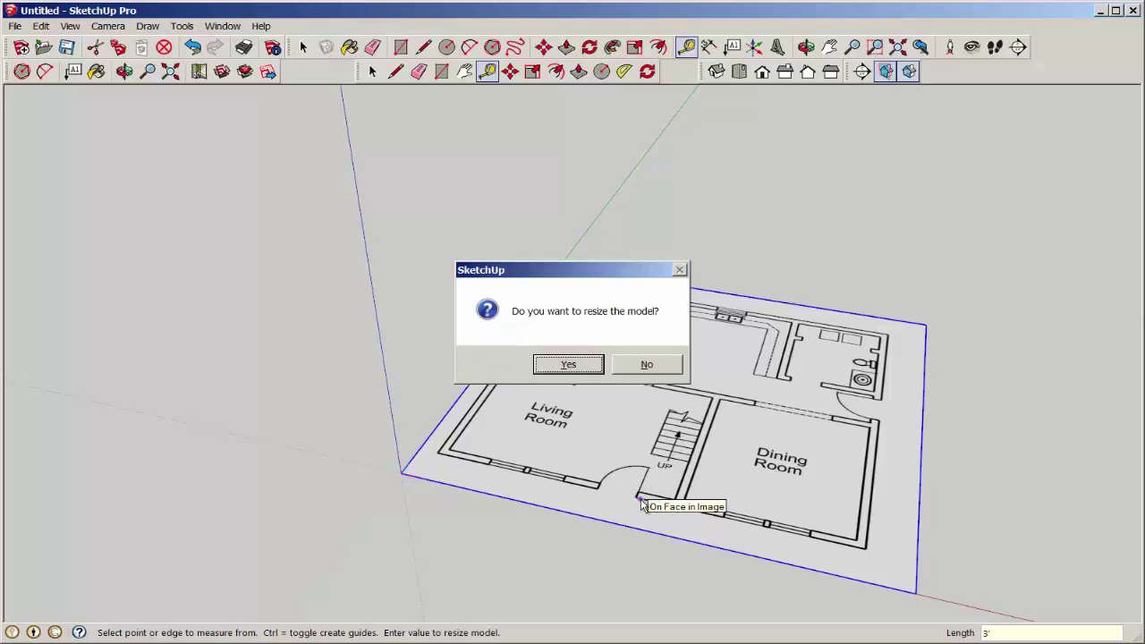
key("Return")
left_click(896, 47)
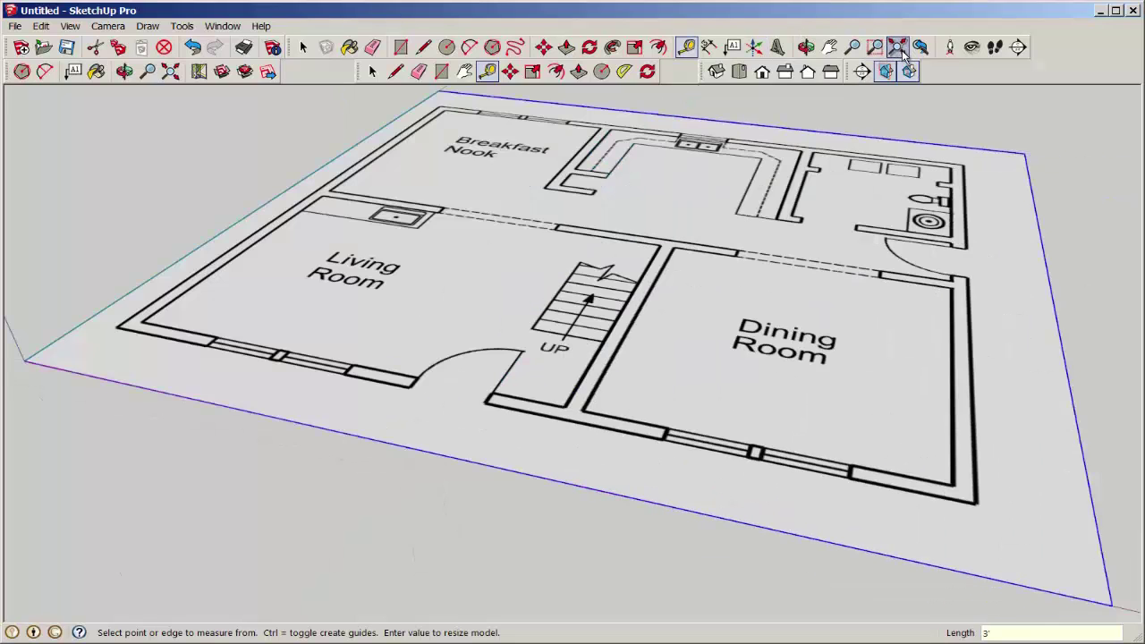
scroll(588, 243, "up", 2)
scroll(600, 325, "down", 5)
middle_click_drag(608, 324, 633, 355)
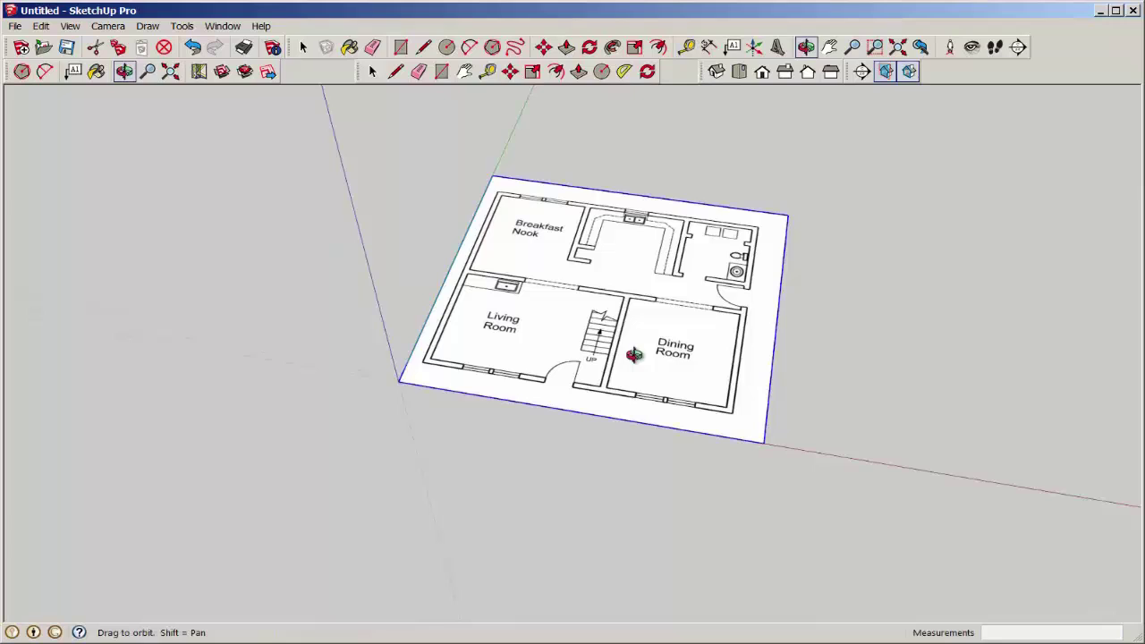
Step: Explode the floor-plan image into a textured face and make that face a group
left_click(372, 71)
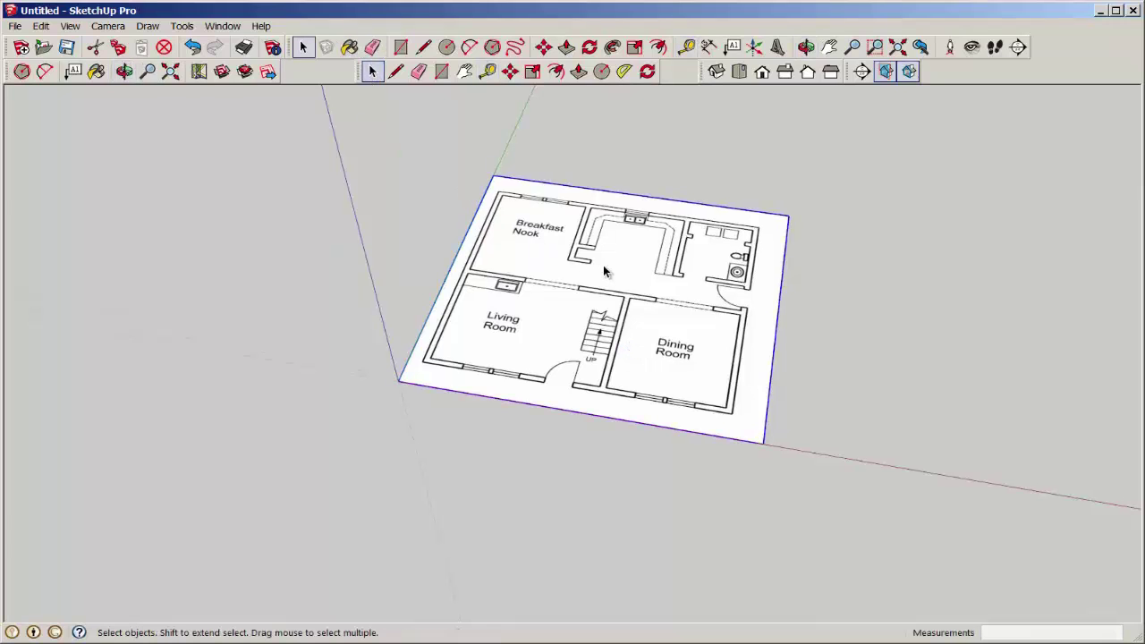
right_click(604, 267)
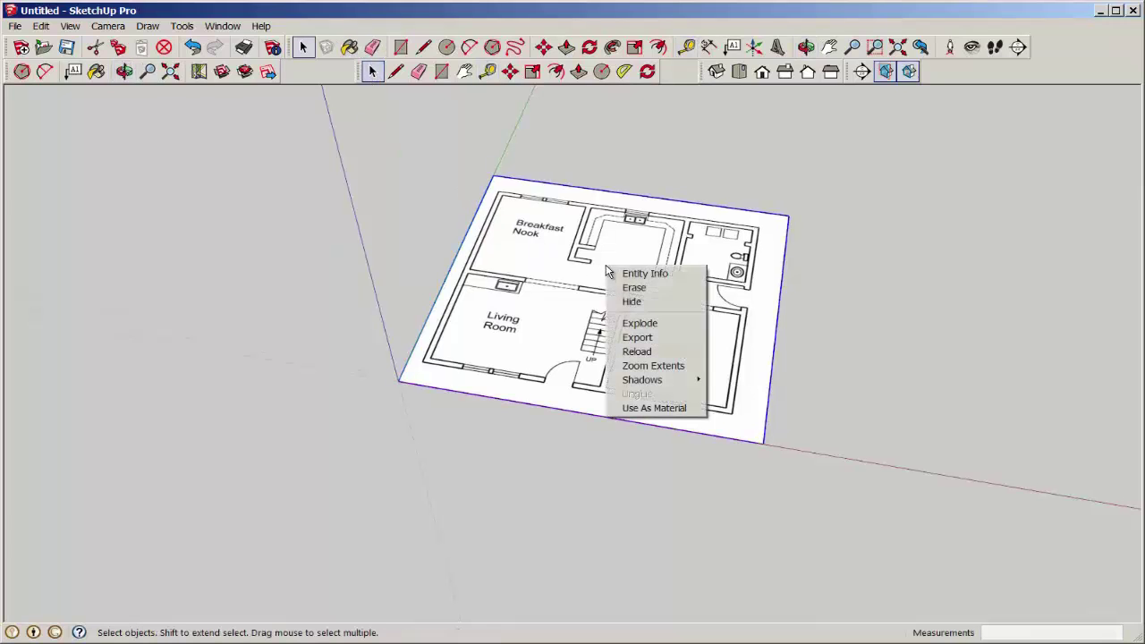
left_click(623, 323)
left_click(686, 343)
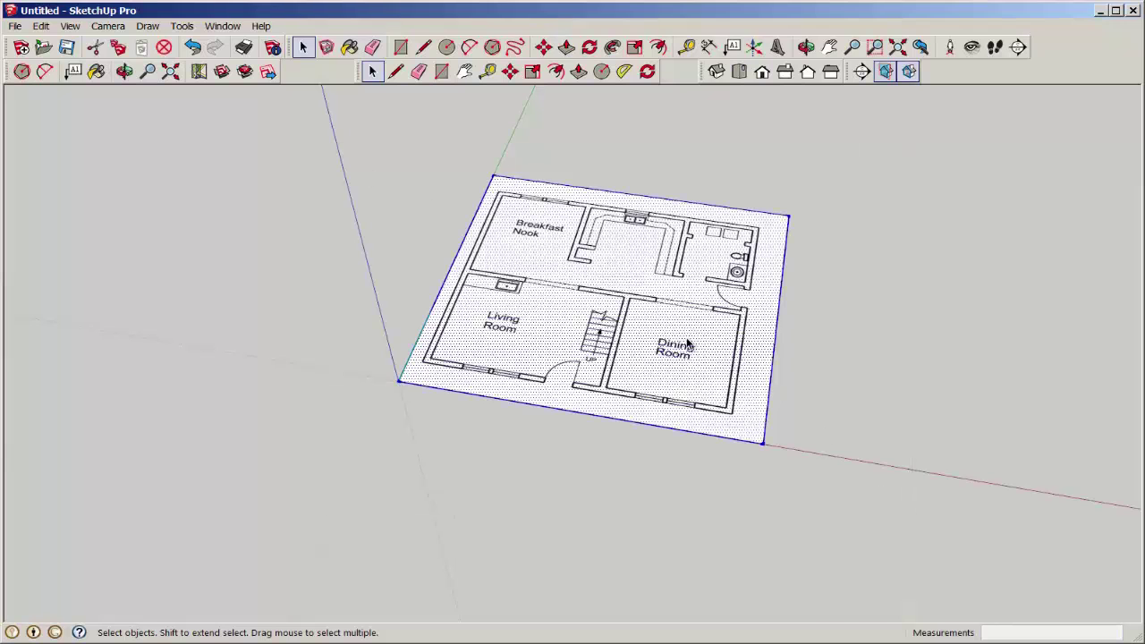
right_click(673, 313)
left_click(703, 422)
middle_click_drag(652, 455, 679, 438)
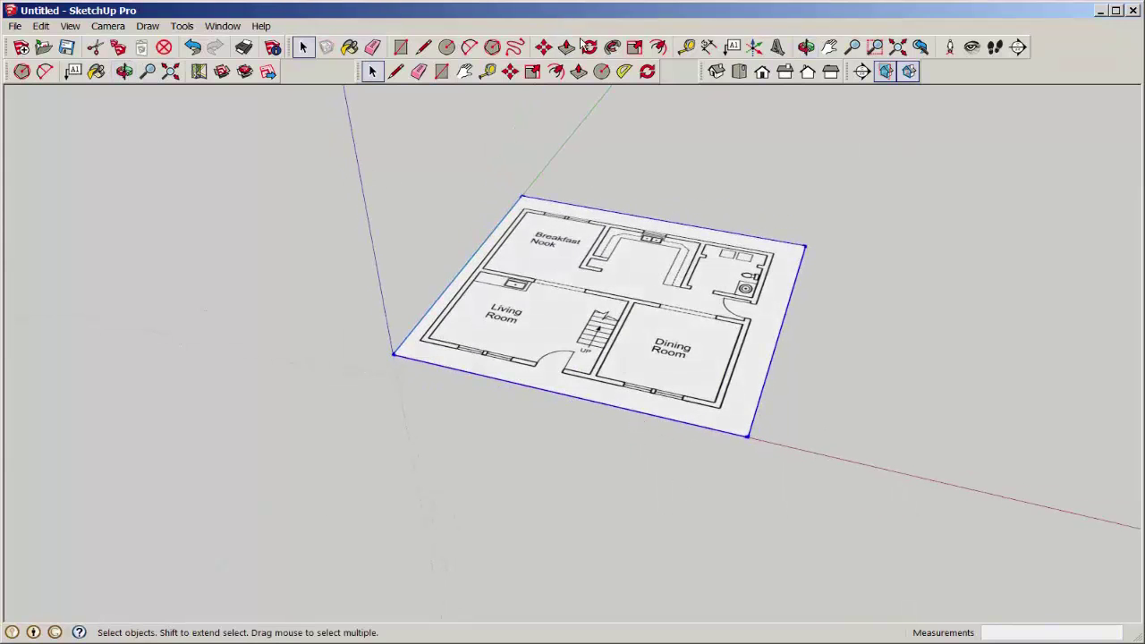
key("h")
left_click_drag(524, 145, 549, 242)
Step: Draw a 29' 6 1/2" × 27' 2 3/8" rectangle over the plan's outer walls
key("r")
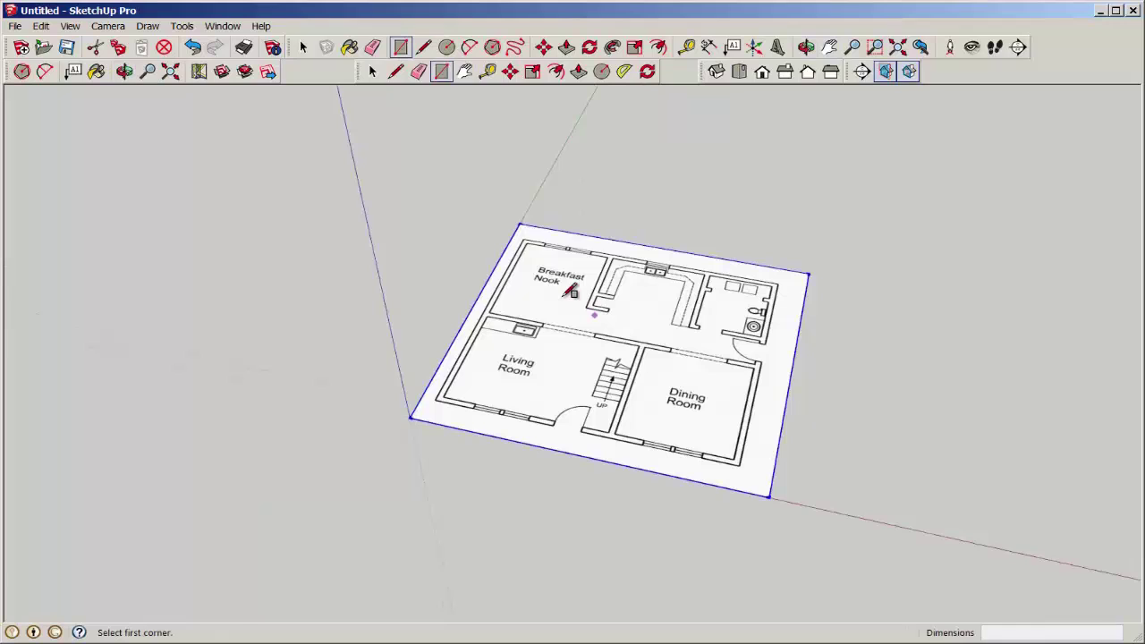
left_click(524, 241)
left_click(741, 464)
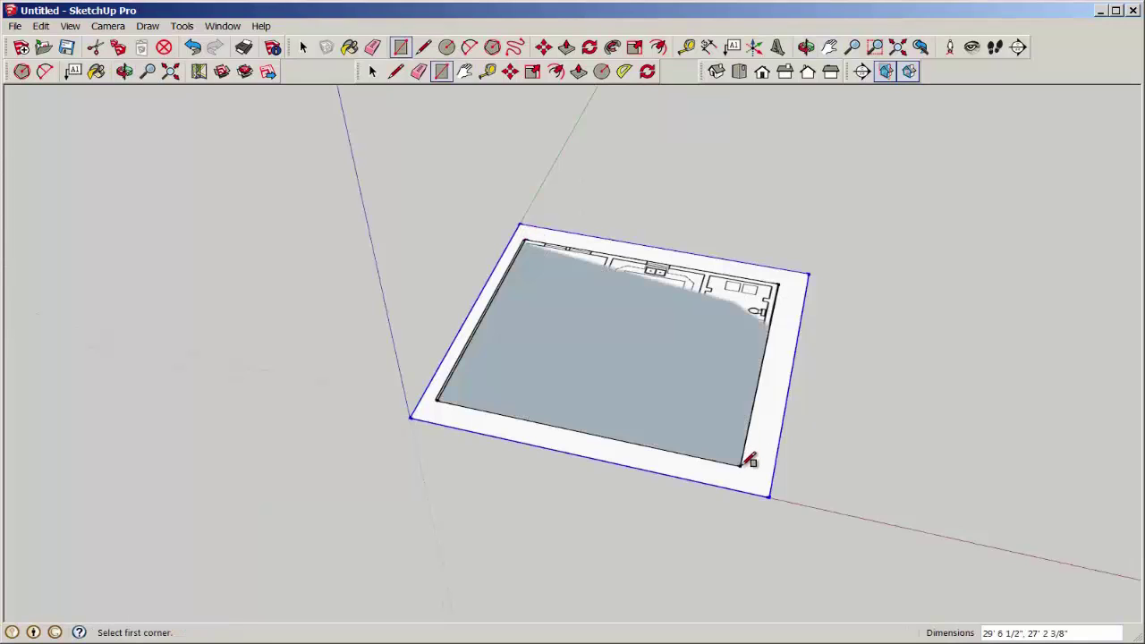
Step: Set the face style to X-ray so the plan shows through
left_click(70, 27)
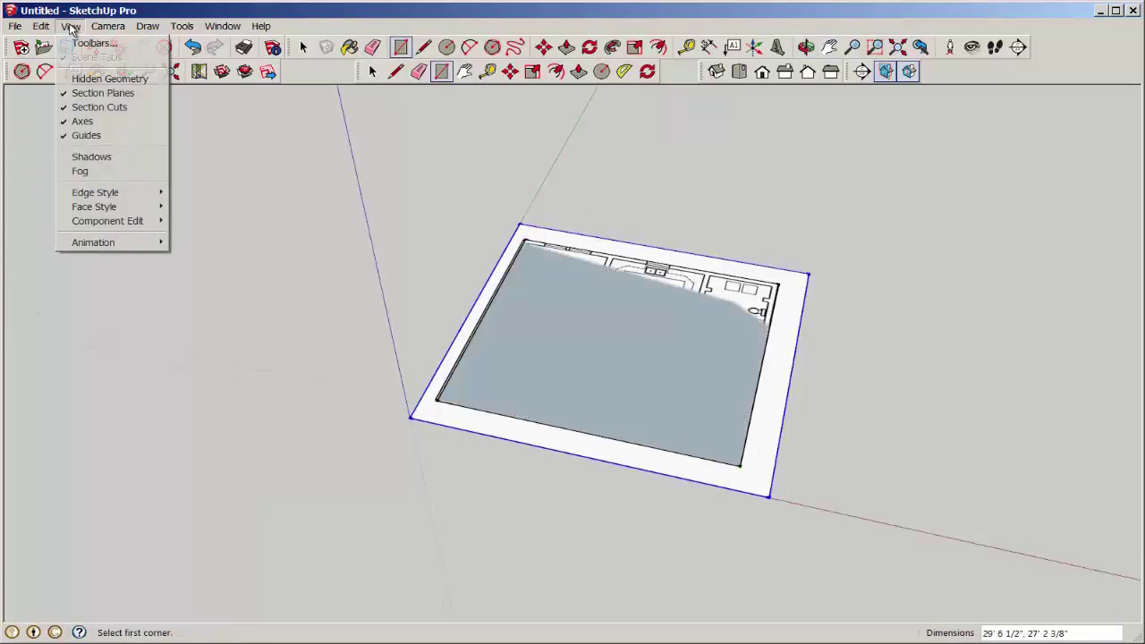
mouse_move(87, 209)
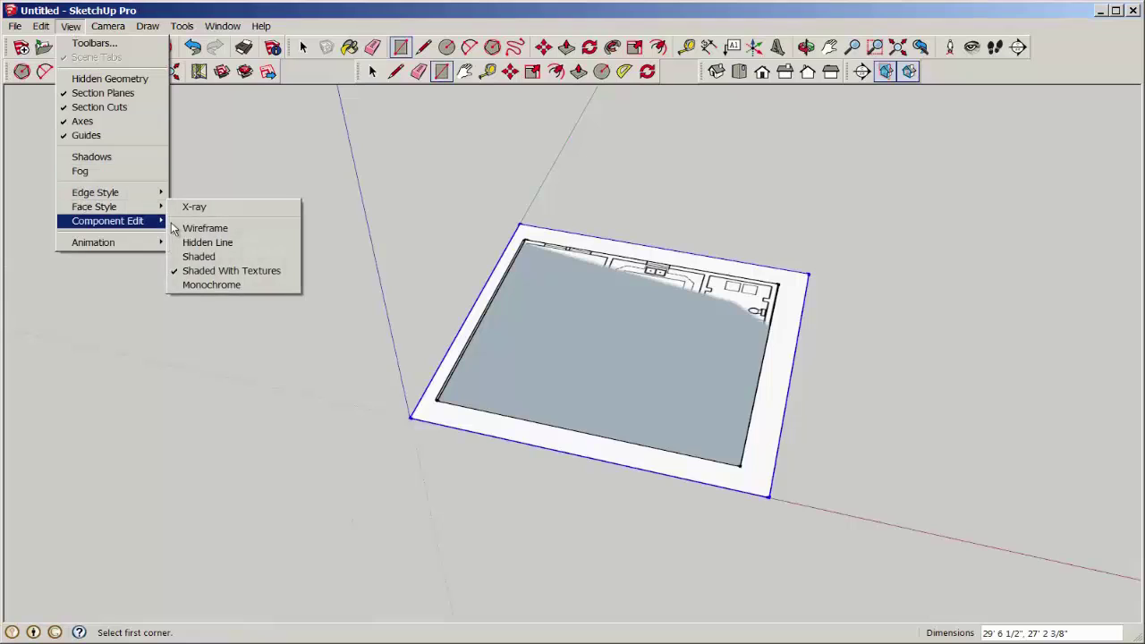
left_click(194, 207)
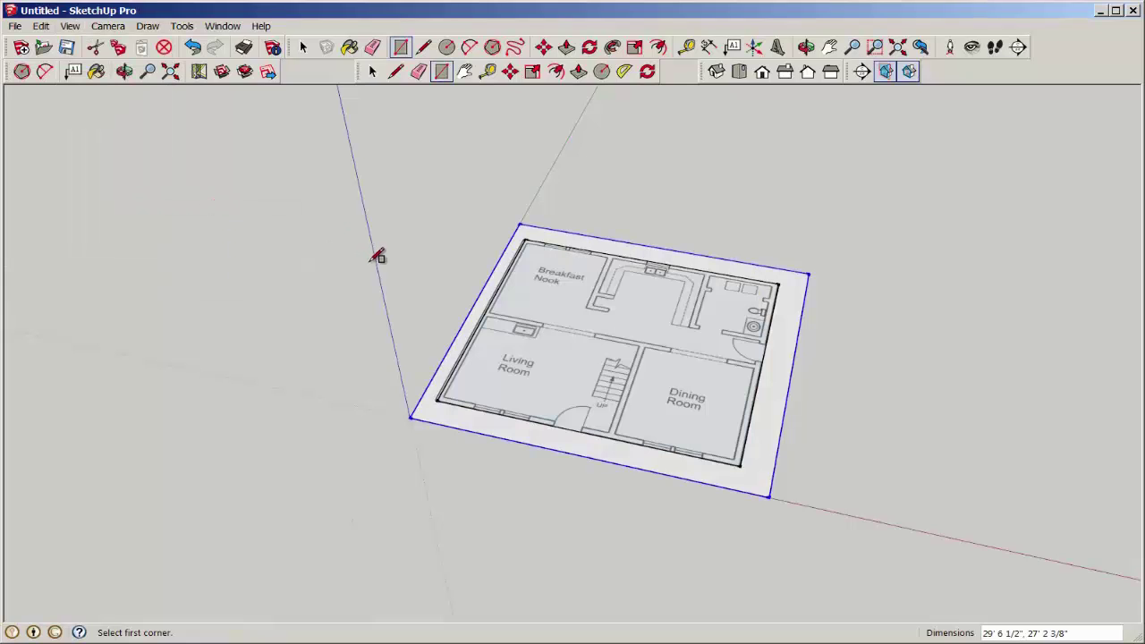
Step: Push the rectangle up 20' into a box and delete its top face
left_click(577, 72)
left_click_drag(624, 399, 639, 346)
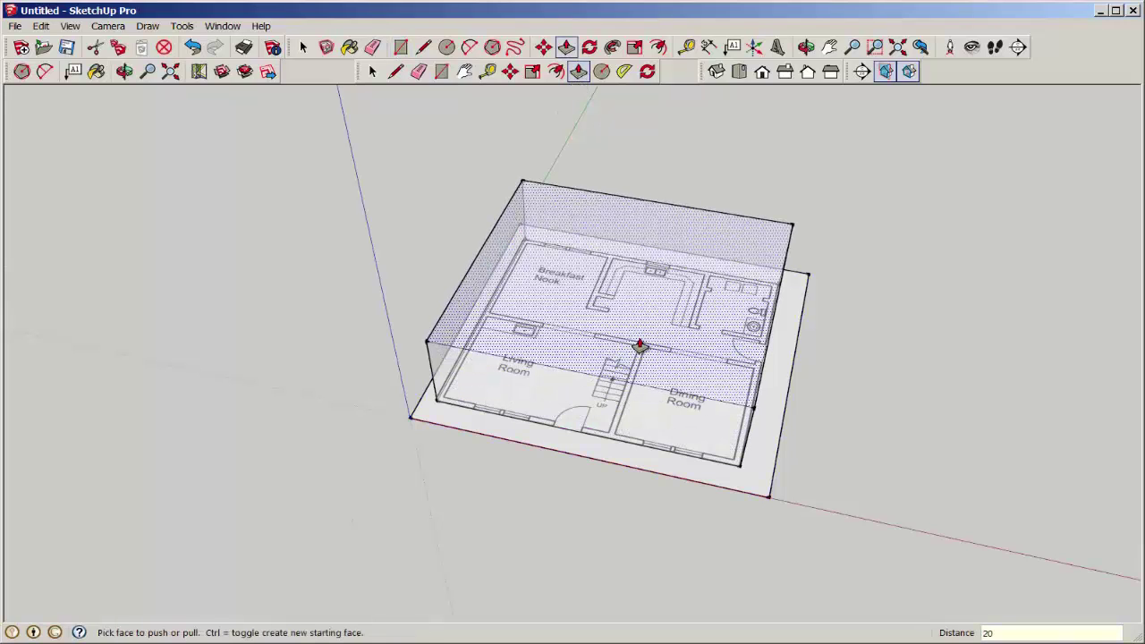
key("Return")
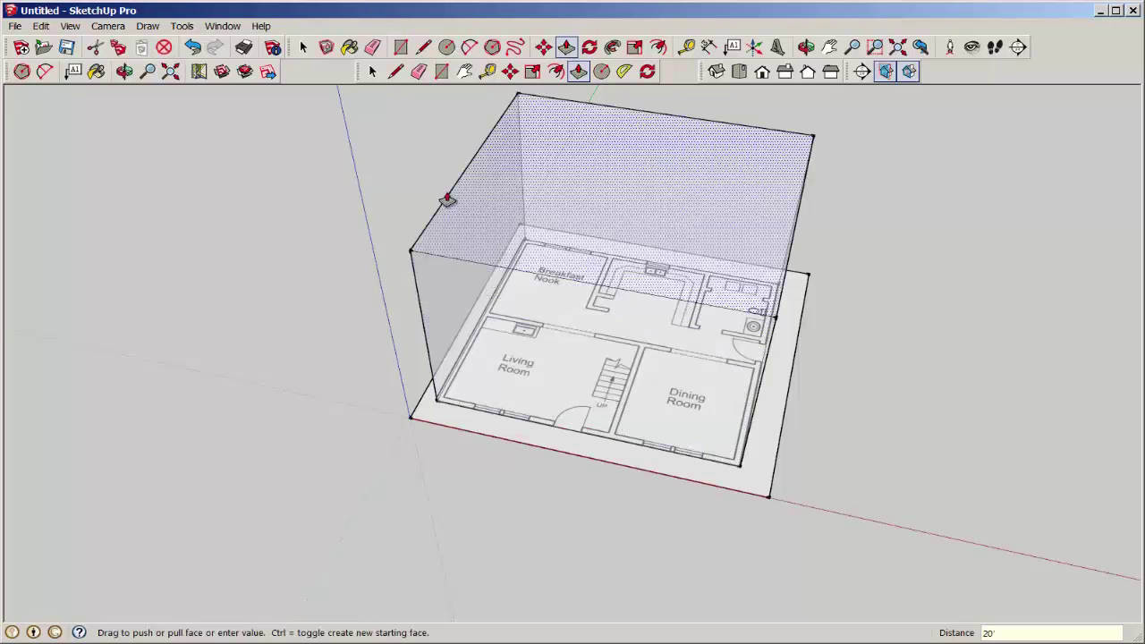
left_click(372, 72)
left_click(633, 199)
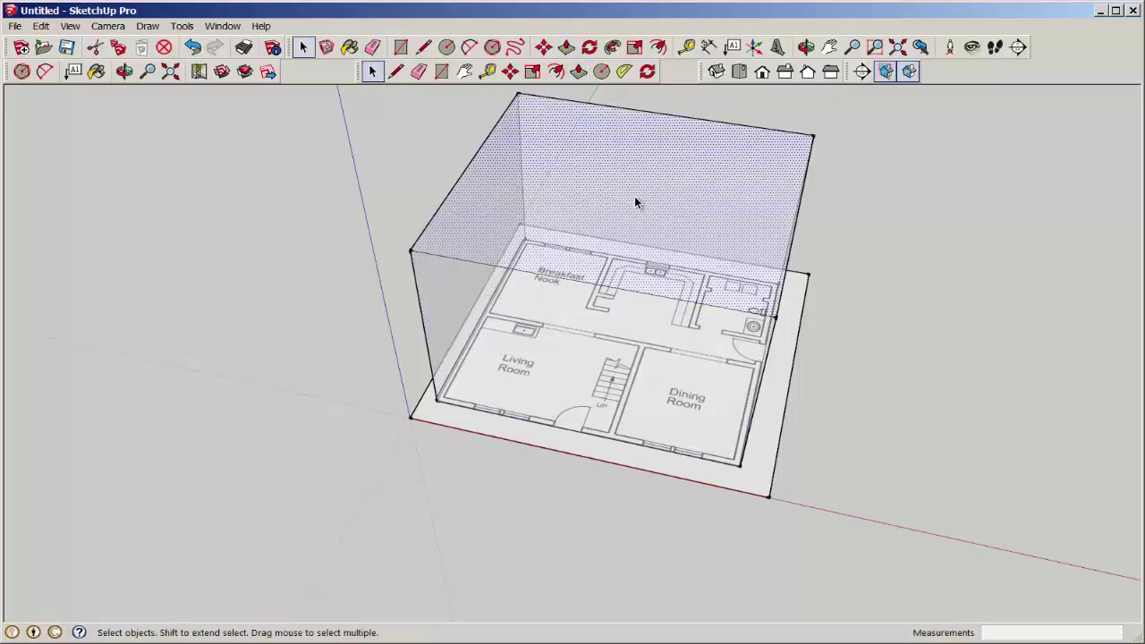
right_click(636, 201)
left_click(649, 220)
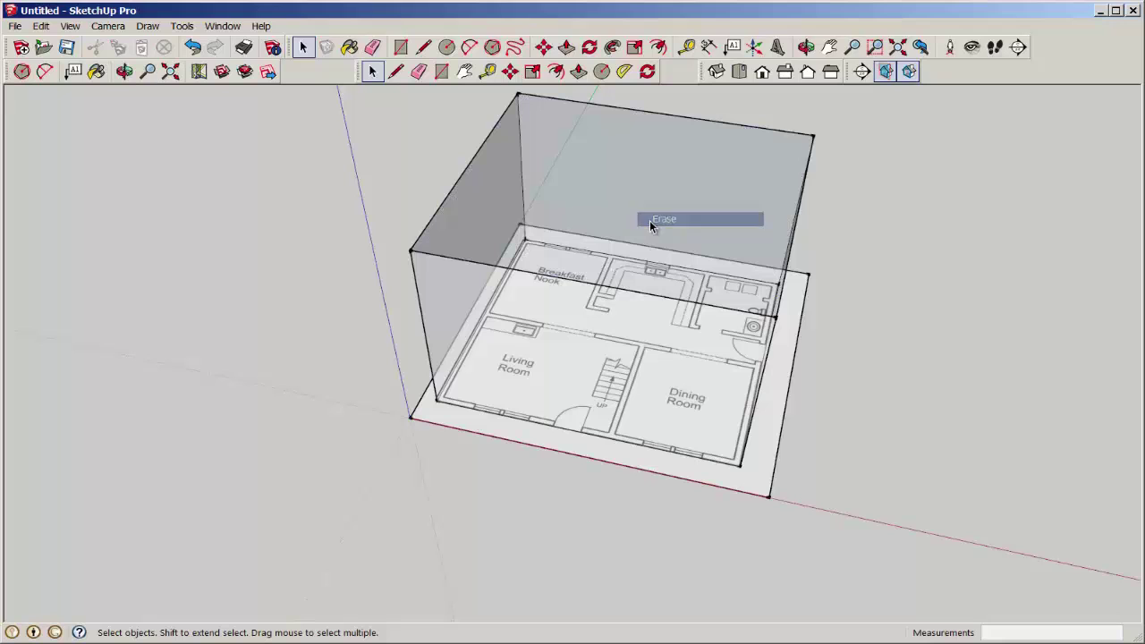
Step: Group the box's walls, leaving the floor face out of the selection
triple_click(618, 177)
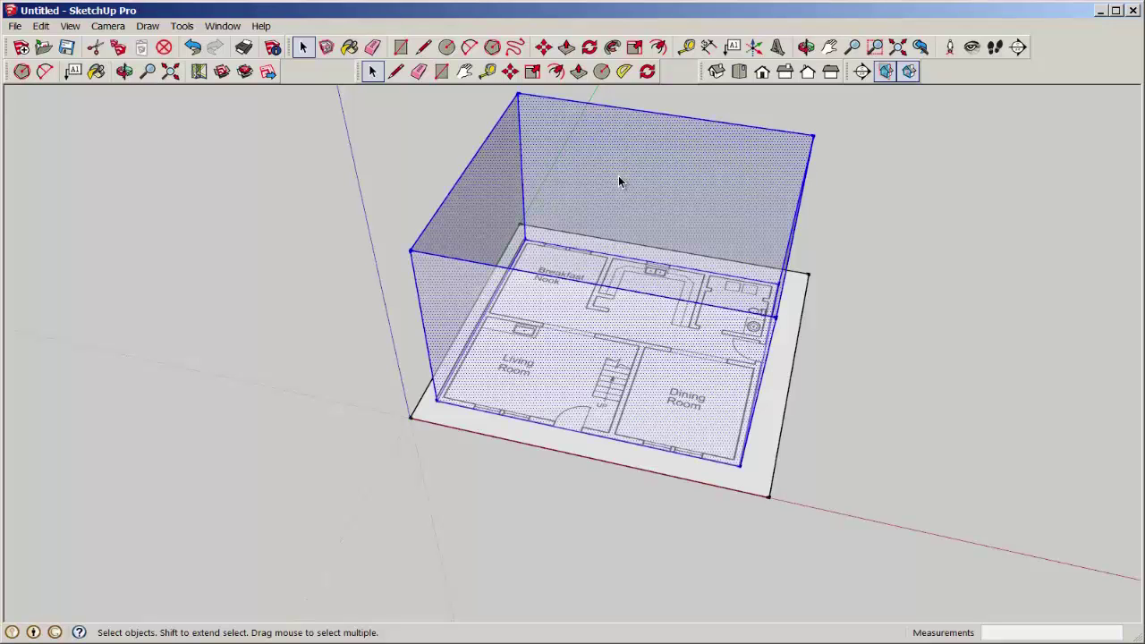
middle_click_drag(630, 240, 632, 288)
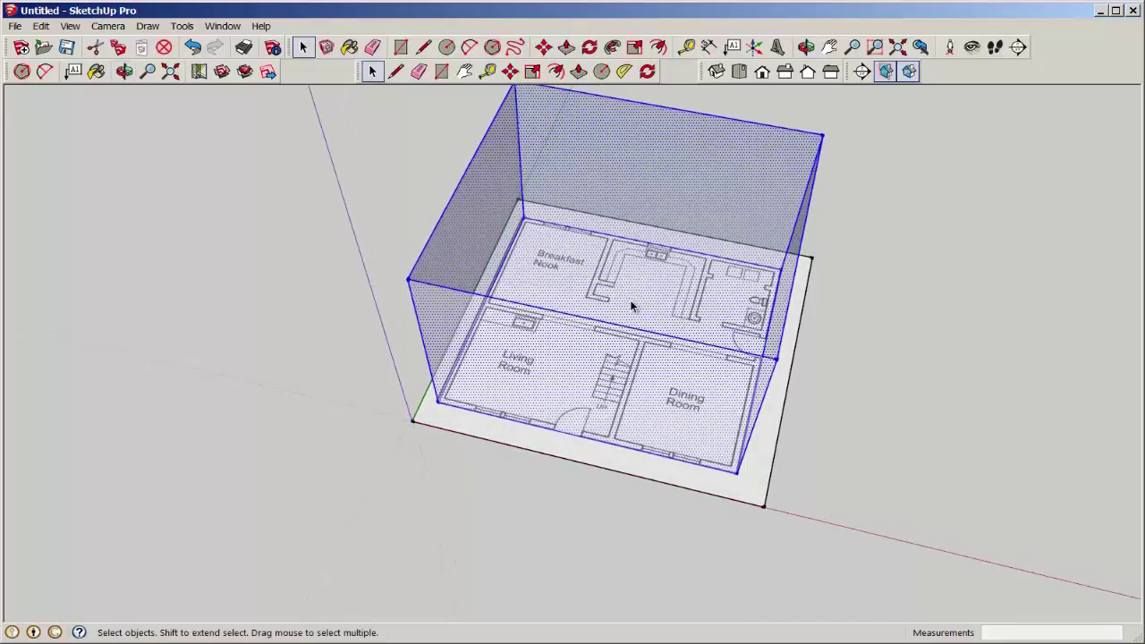
left_click(631, 306, "shift")
right_click(640, 149)
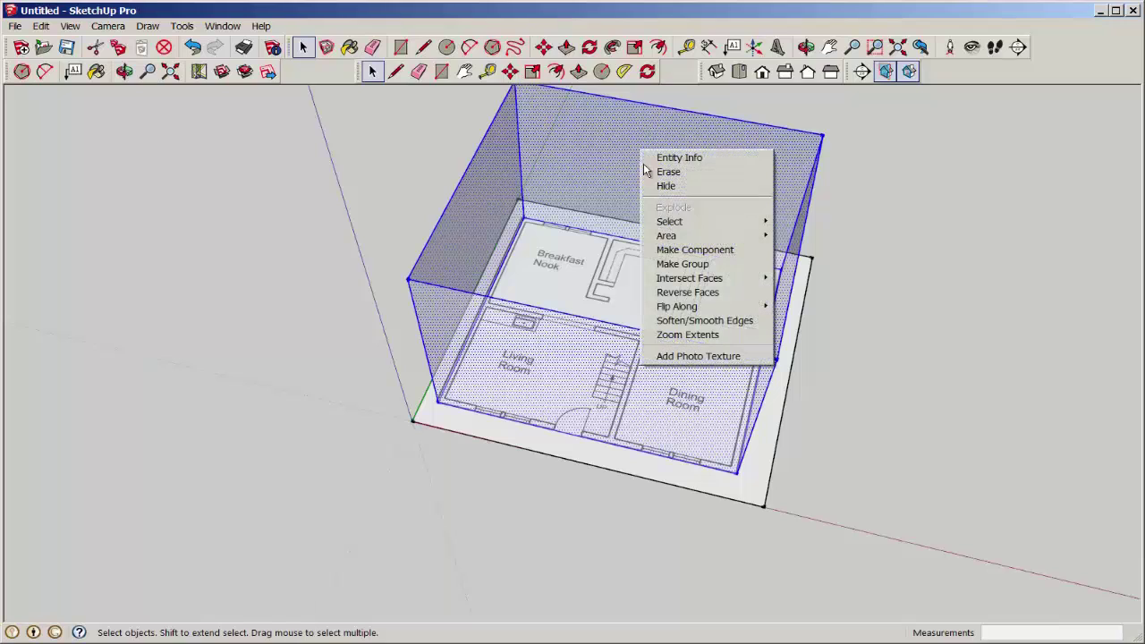
left_click(662, 263)
scroll(294, 305, "down", 3)
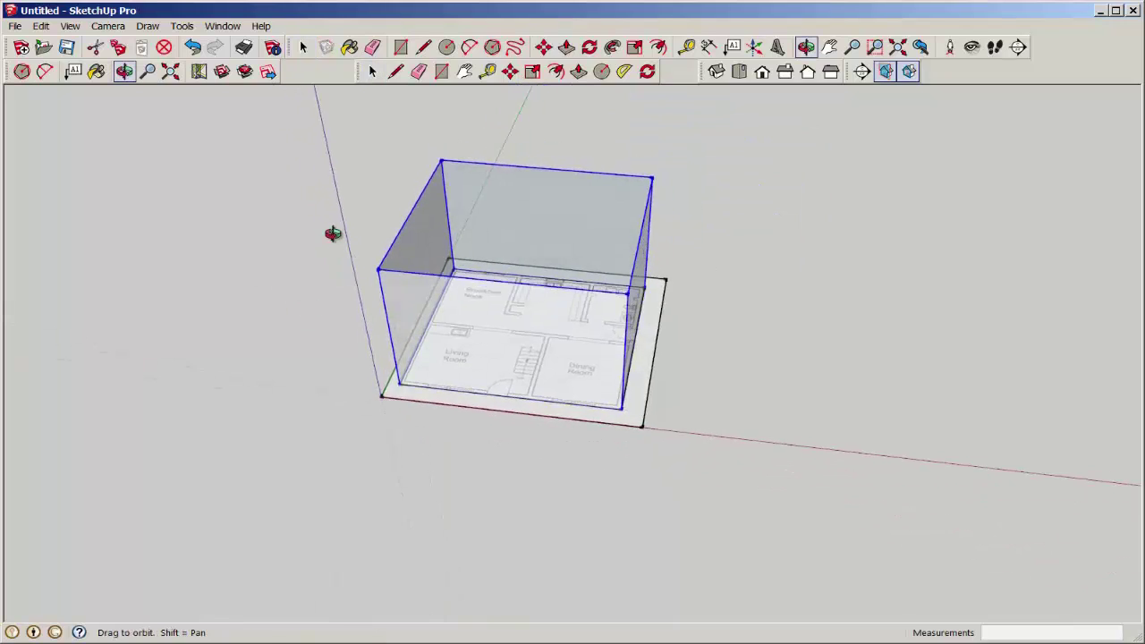
Step: Open the Layers panel and add three new layers
left_click(224, 27)
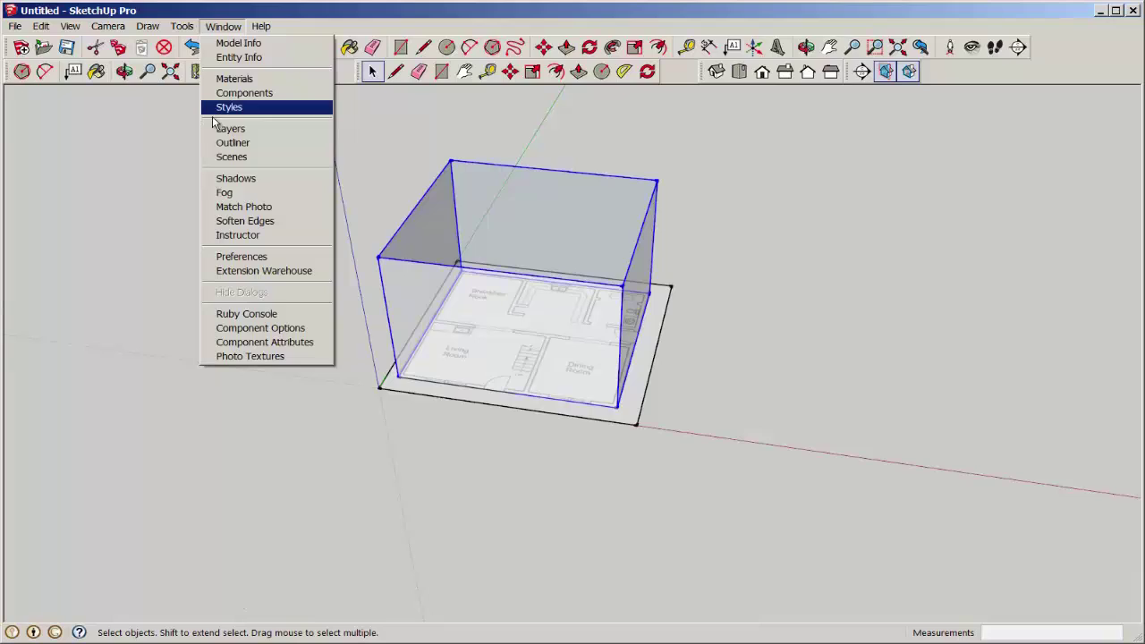
left_click(219, 128)
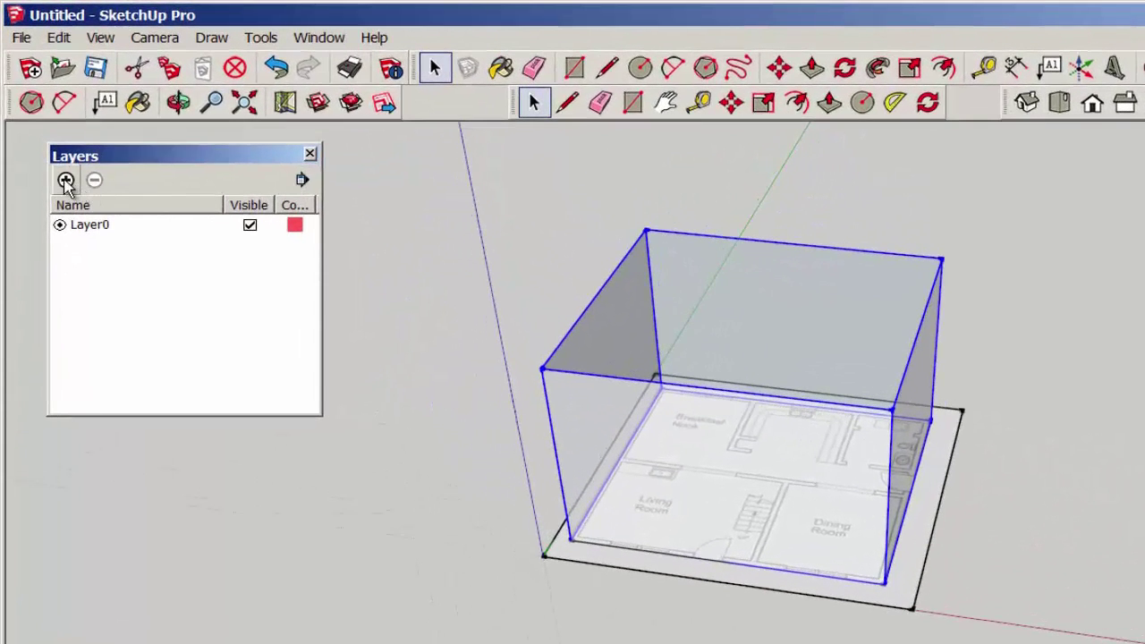
left_click(57, 157)
left_click(57, 156)
left_click(65, 179)
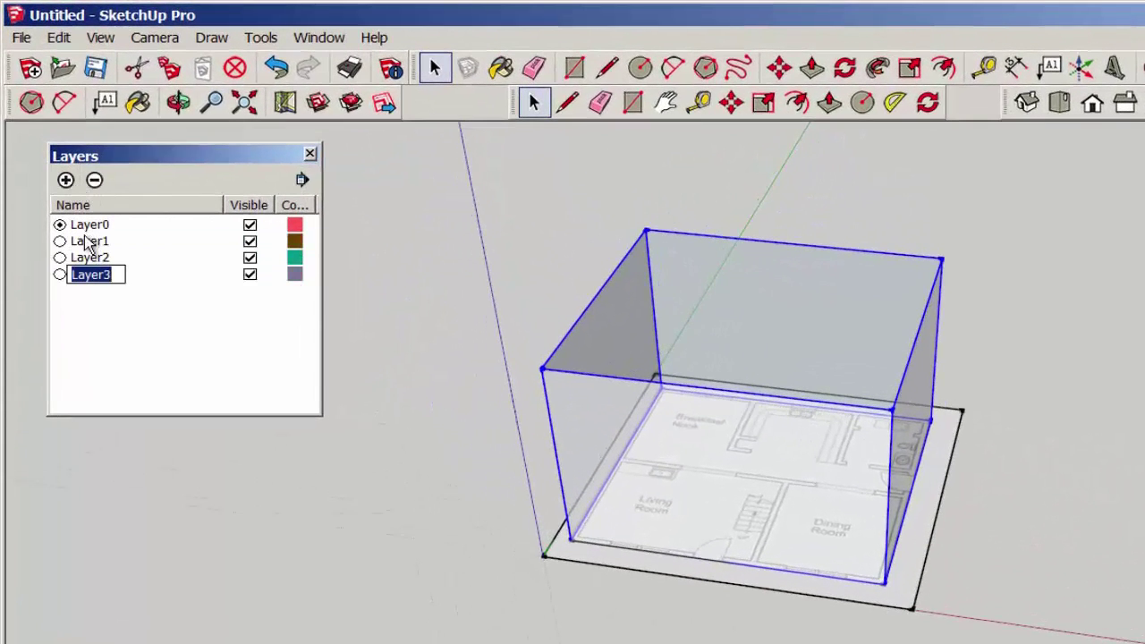
Step: Rename Layer1 to 'jpg' and Layer2 to 'ext wall'
left_click(90, 241)
left_click(90, 241)
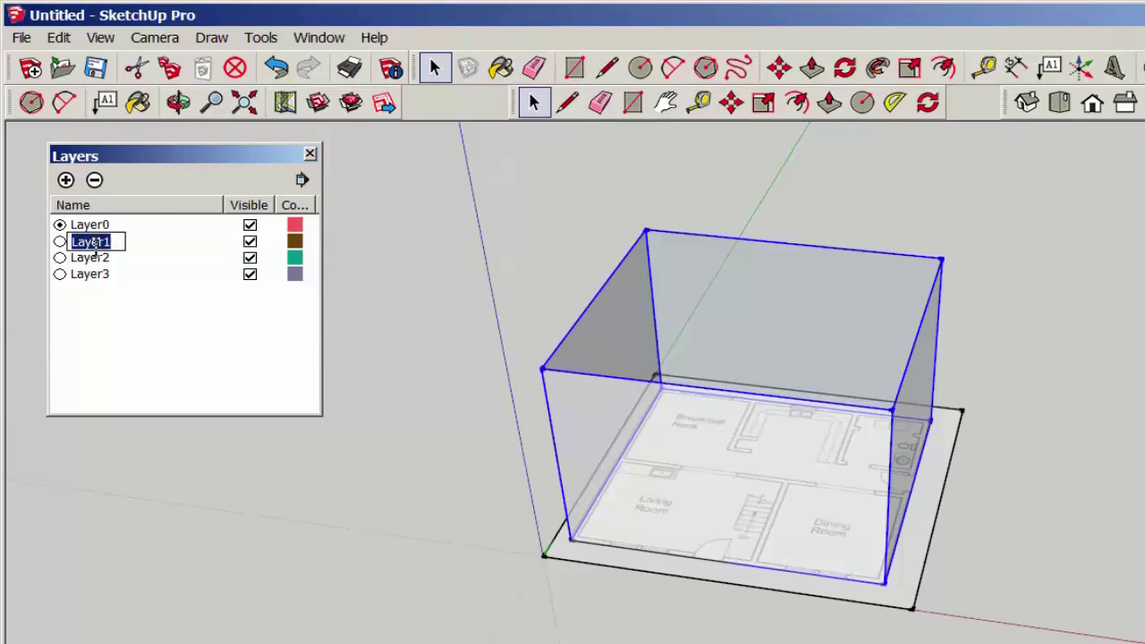
type("F")
left_click(98, 264)
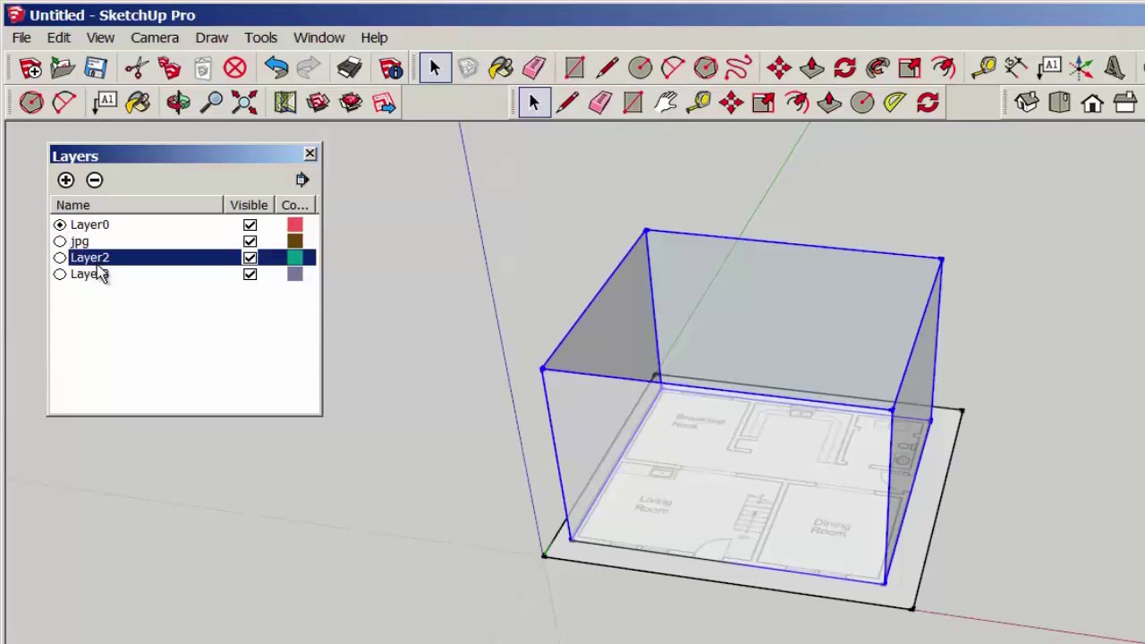
left_click(99, 259)
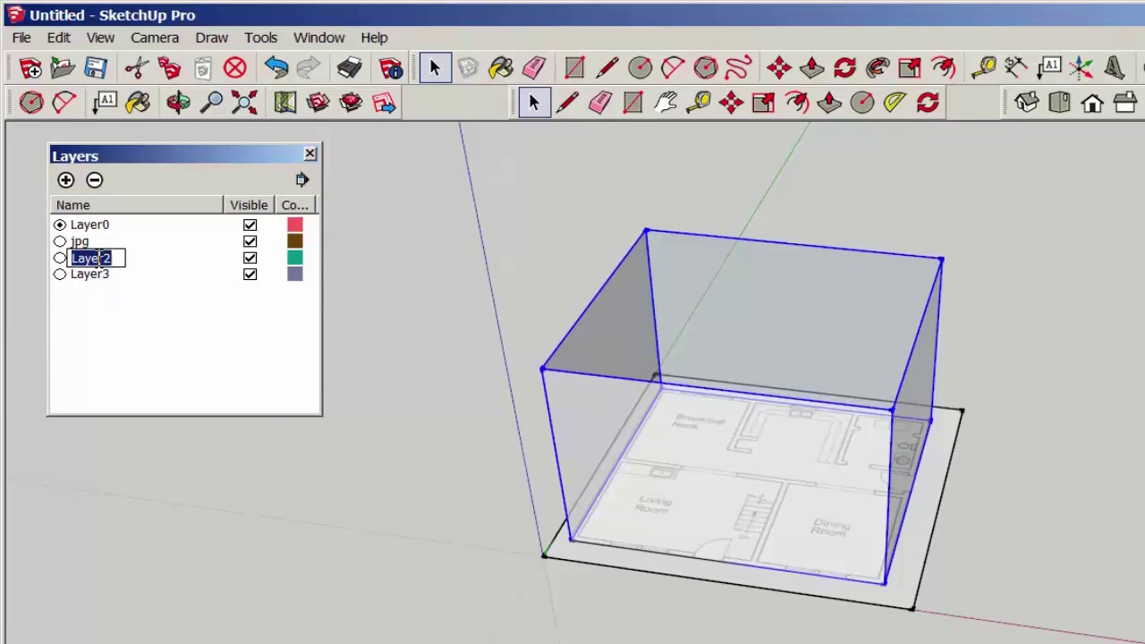
type("ext wall")
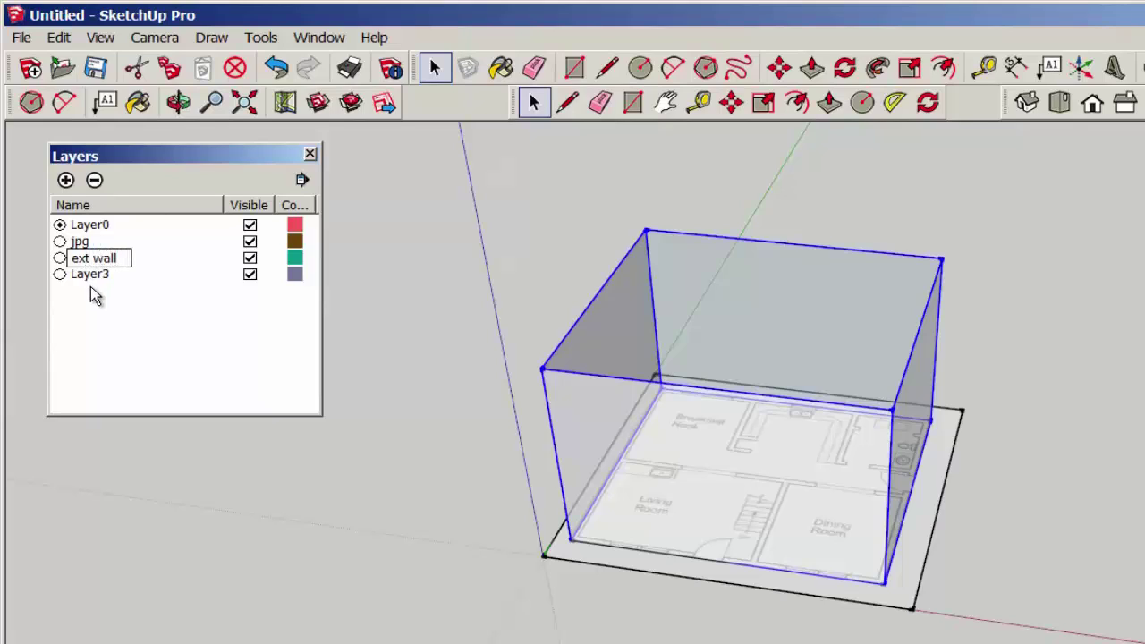
left_click(95, 305)
left_click(89, 275)
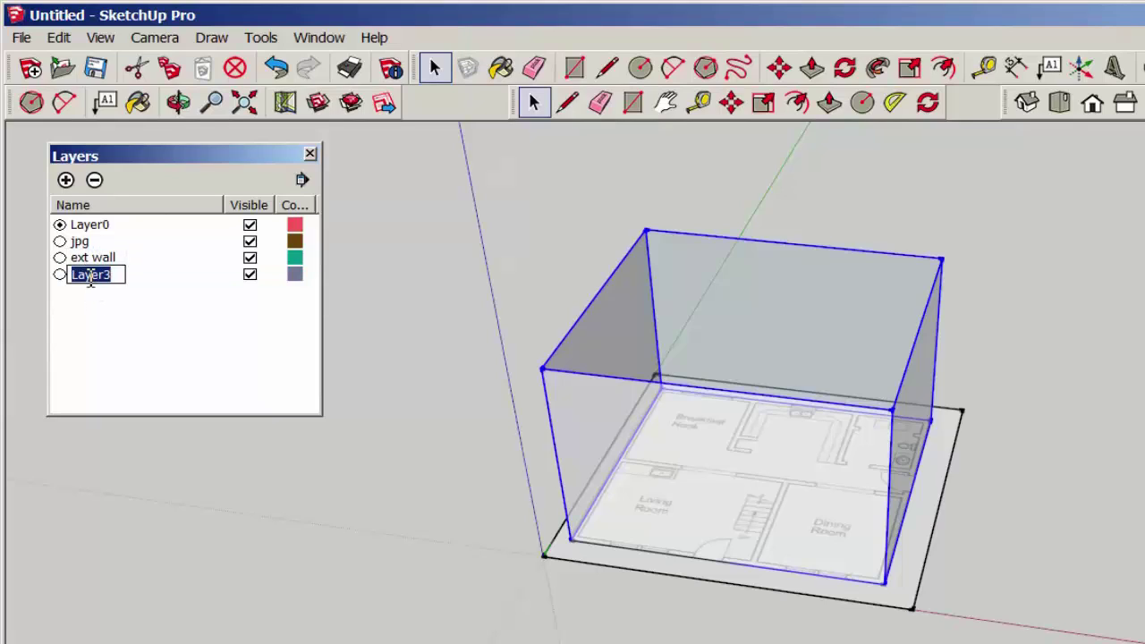
Step: Name the third layer 'int wall' and put the floor-plan group on the jpg layer
type("int wall")
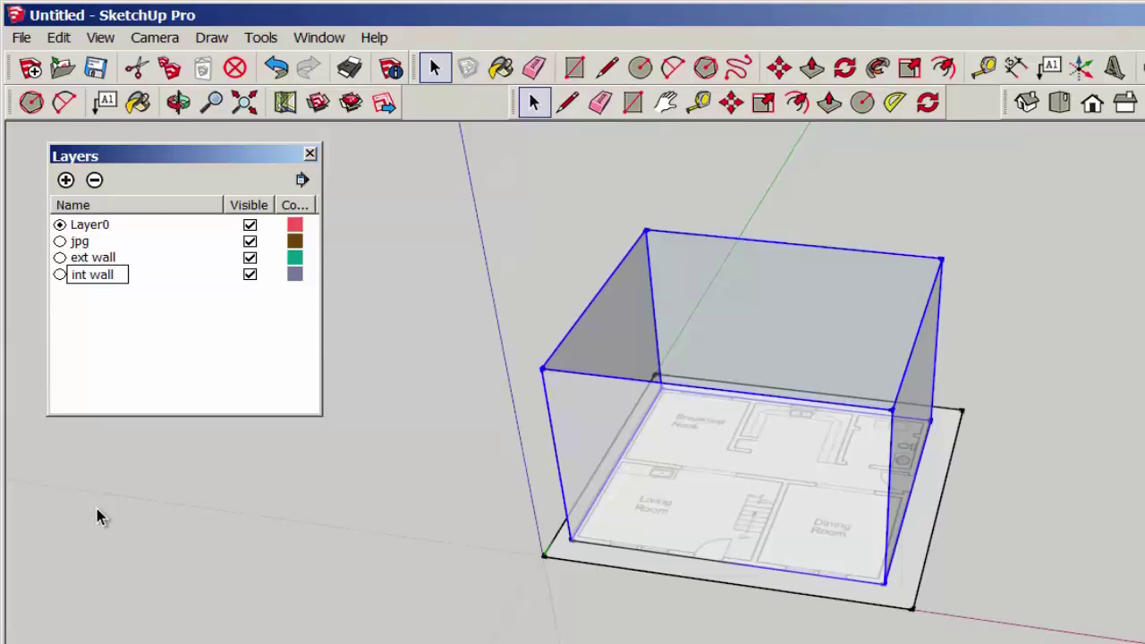
left_click(100, 518)
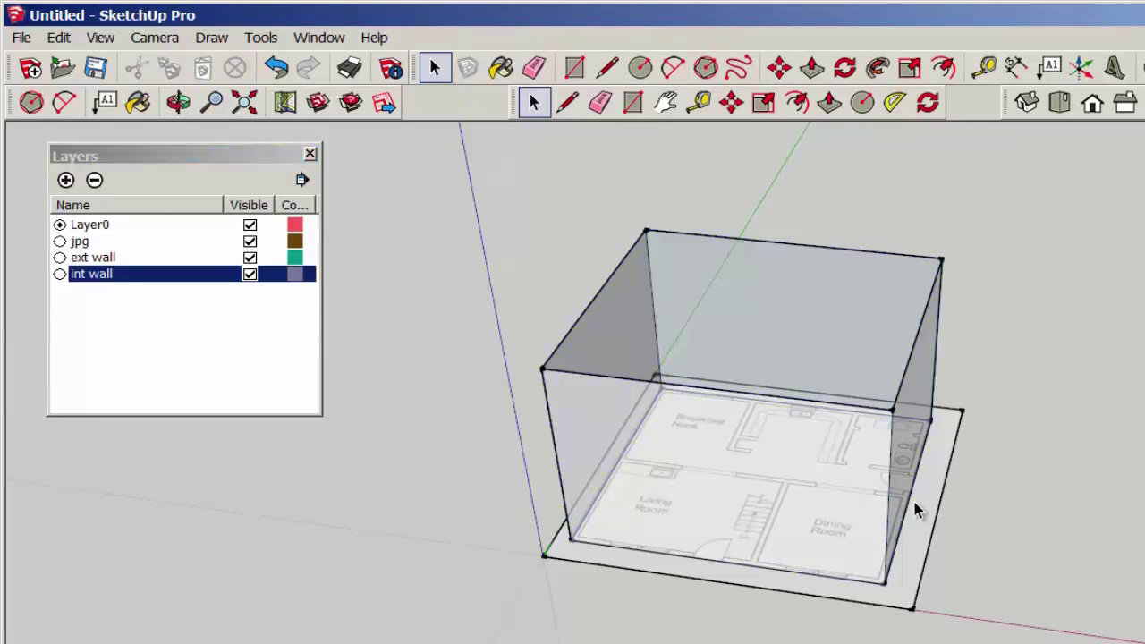
left_click(939, 498)
right_click(939, 498)
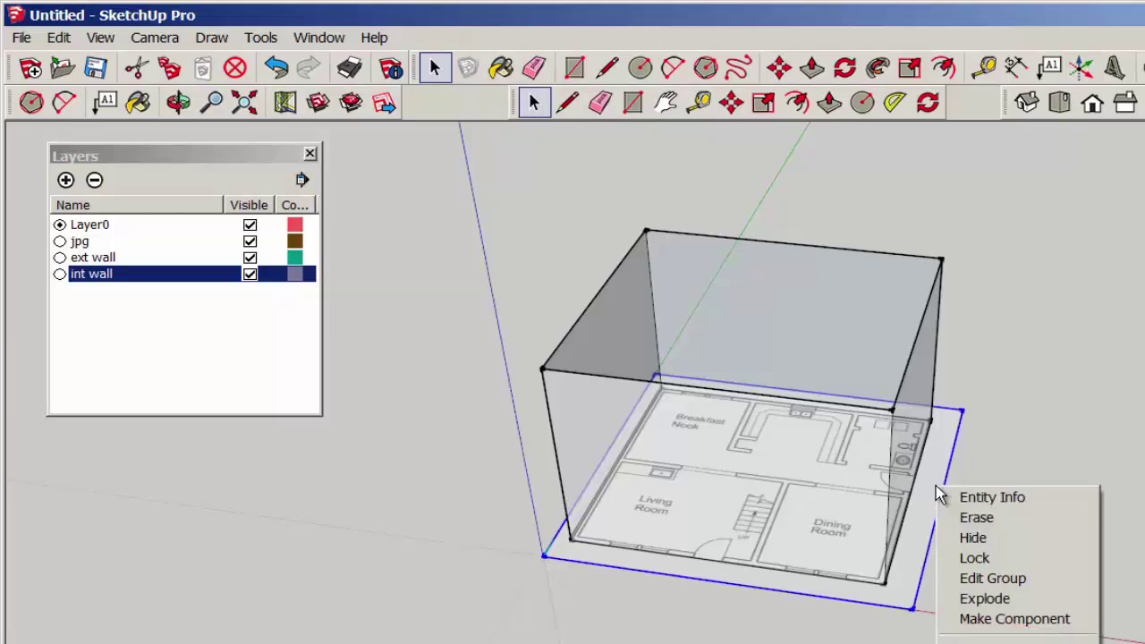
left_click(953, 496)
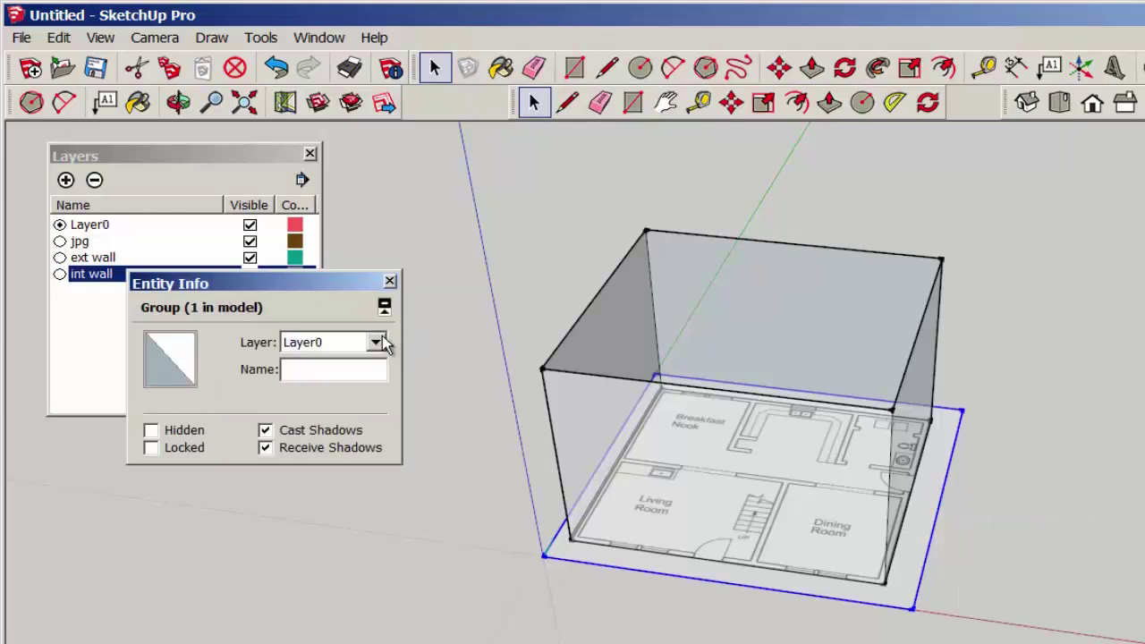
left_click(376, 342)
left_click(350, 410)
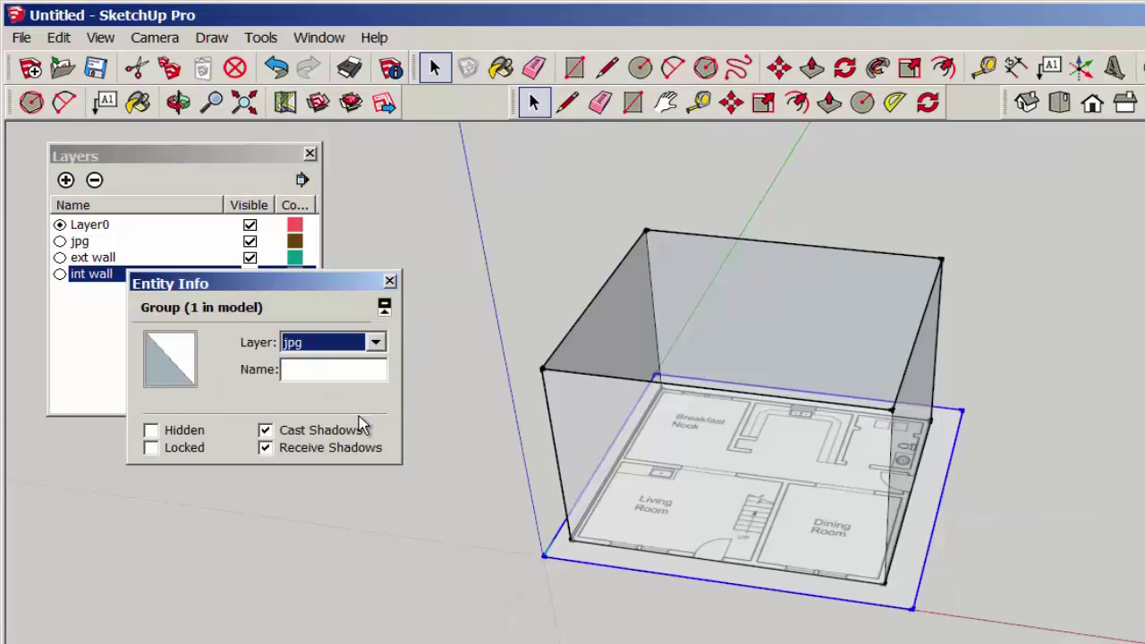
Step: Assign the walls box to the ext wall layer and confirm the floor plan's layer
left_click(769, 333)
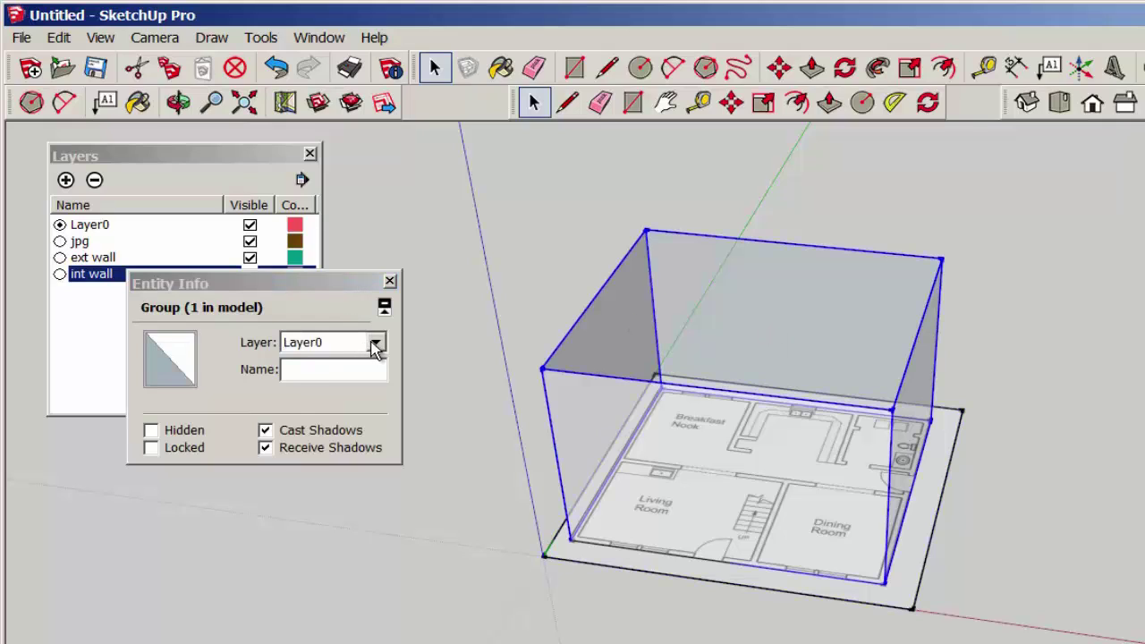
left_click(376, 343)
left_click(368, 379)
left_click(389, 281)
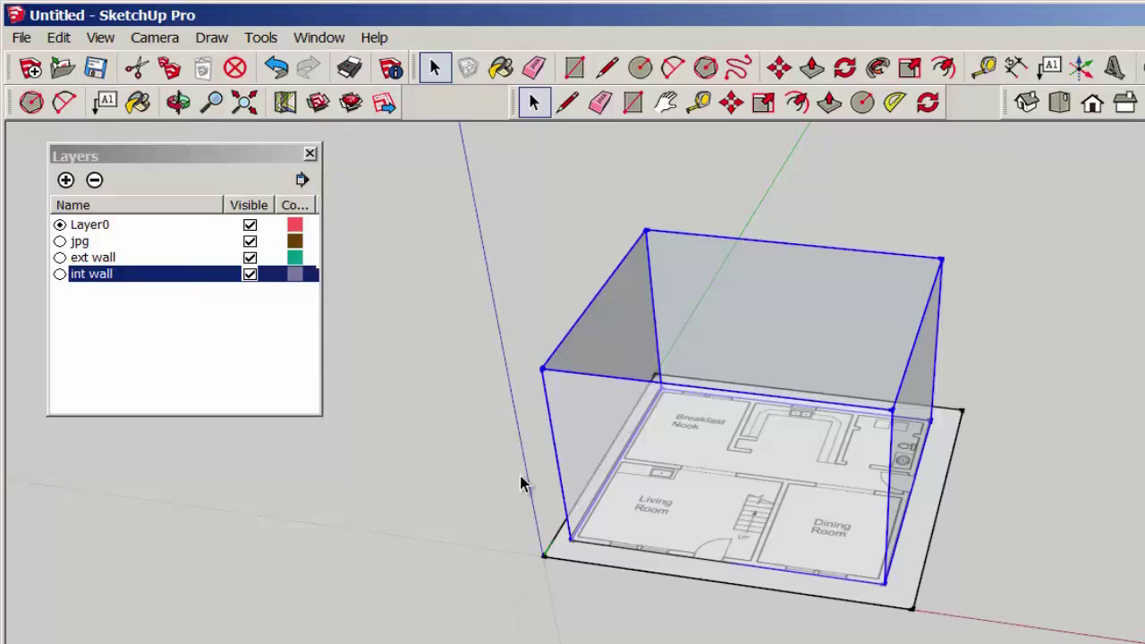
left_click(930, 488)
right_click(935, 487)
left_click(970, 469)
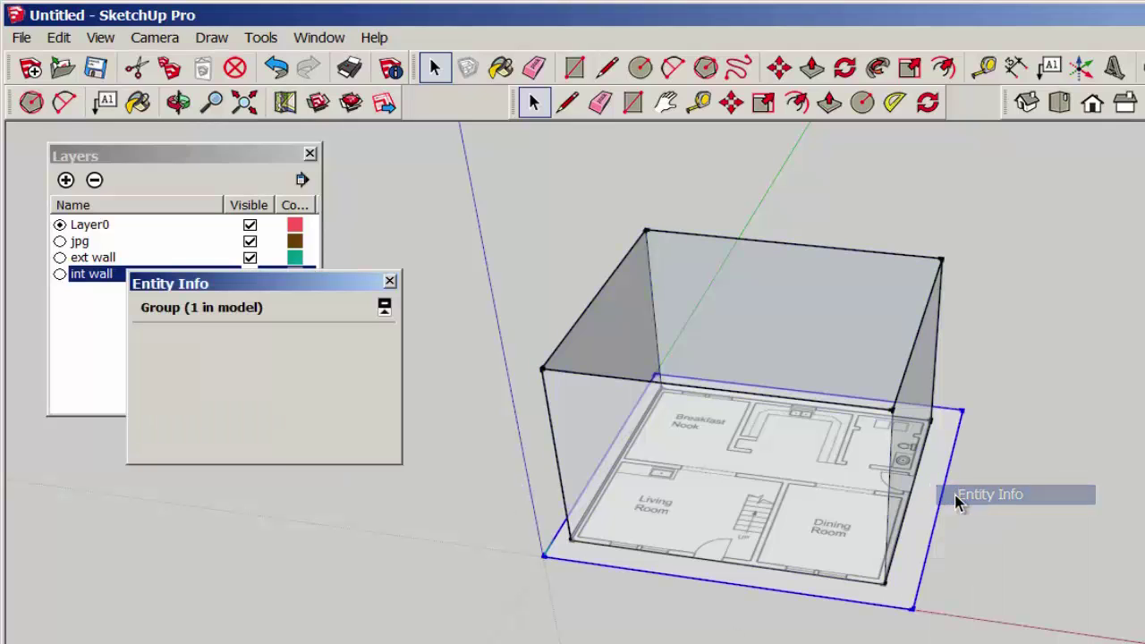
left_click(390, 280)
middle_click_drag(504, 428, 460, 377)
scroll(466, 400, "up", 2)
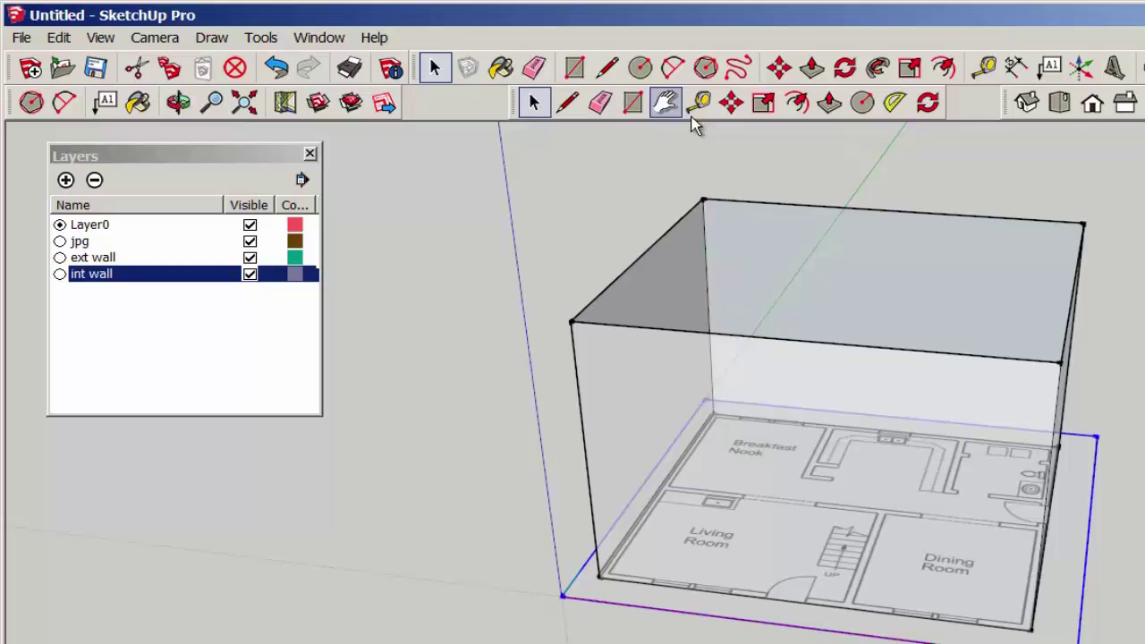
Step: Place Tape Measure guide lines from the floor edge and the box's top edge
left_click(704, 101)
left_click(719, 594)
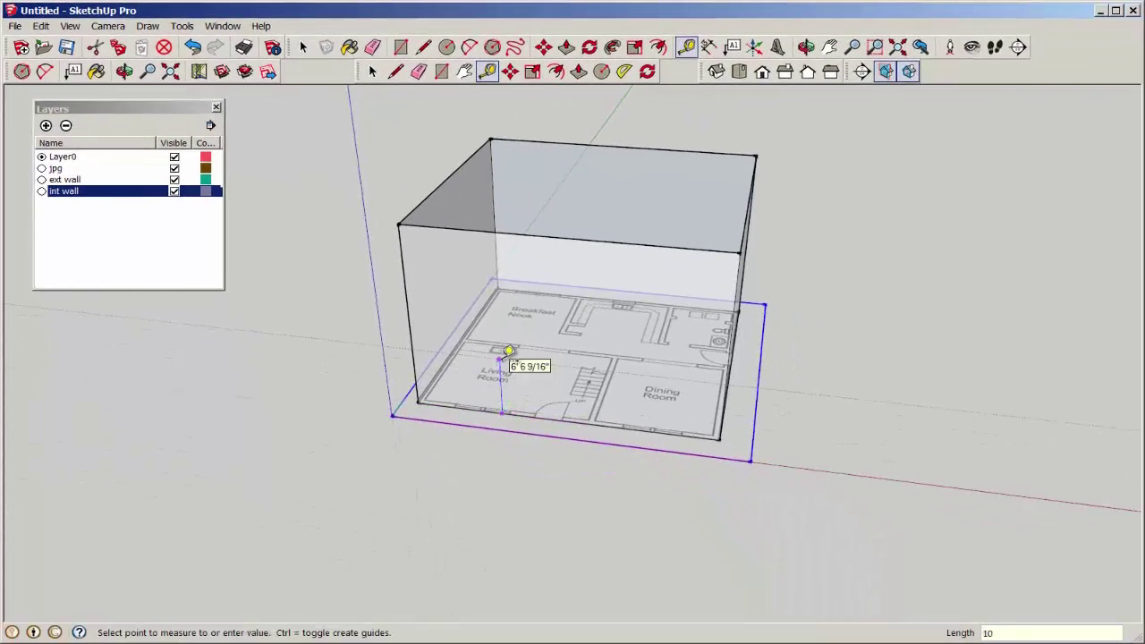
left_click(507, 351)
middle_click_drag(547, 362, 507, 303)
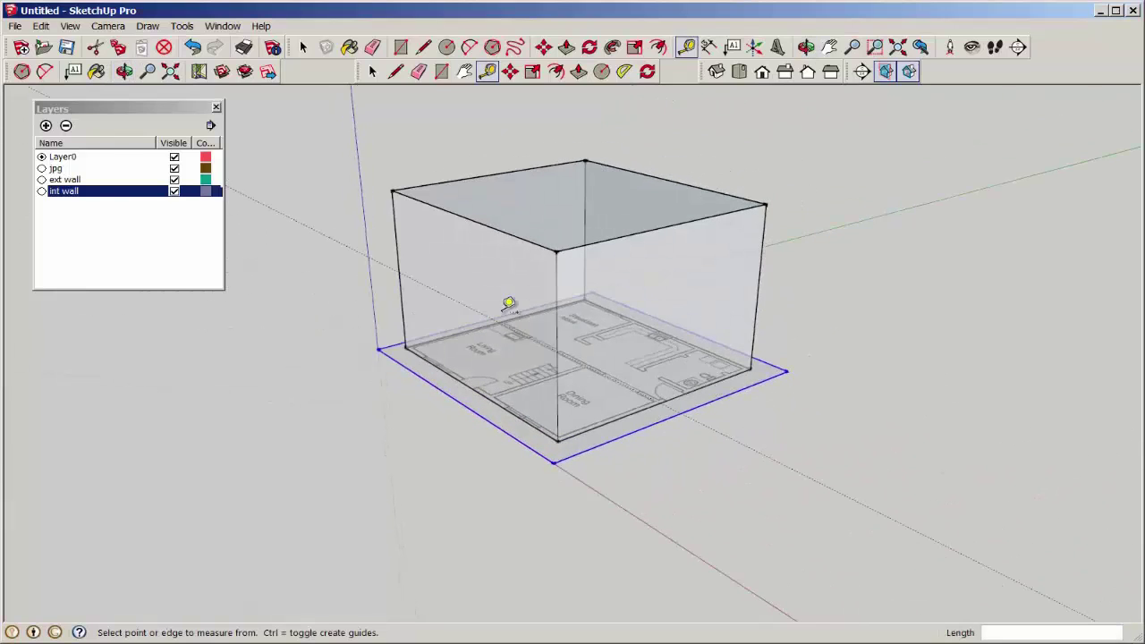
left_click(605, 238)
left_click(567, 343)
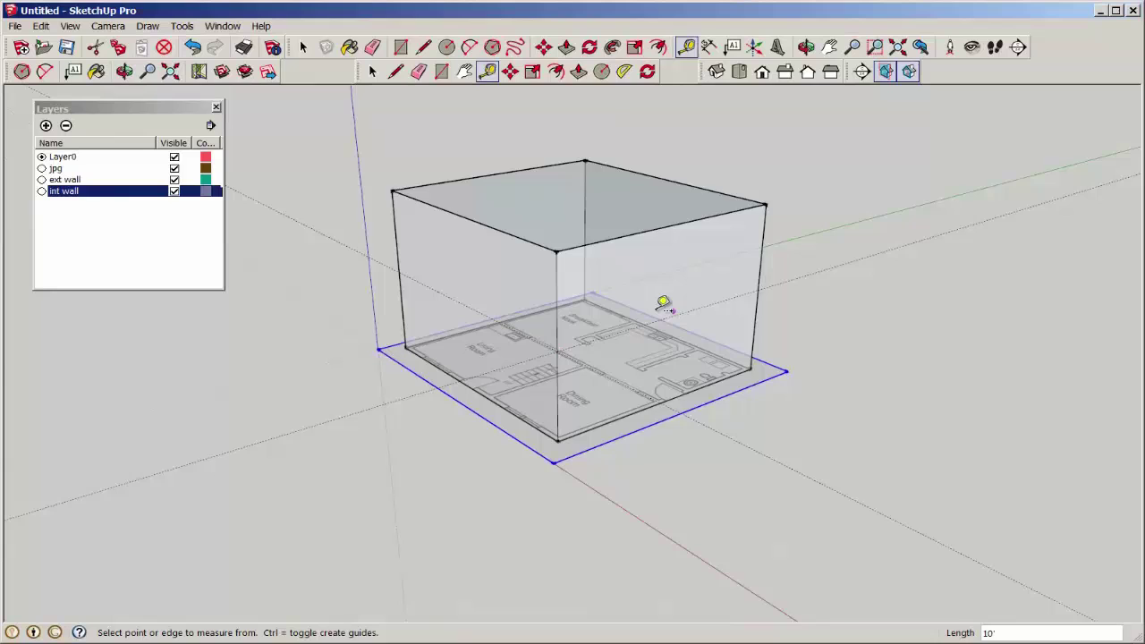
middle_click_drag(662, 301, 301, 431)
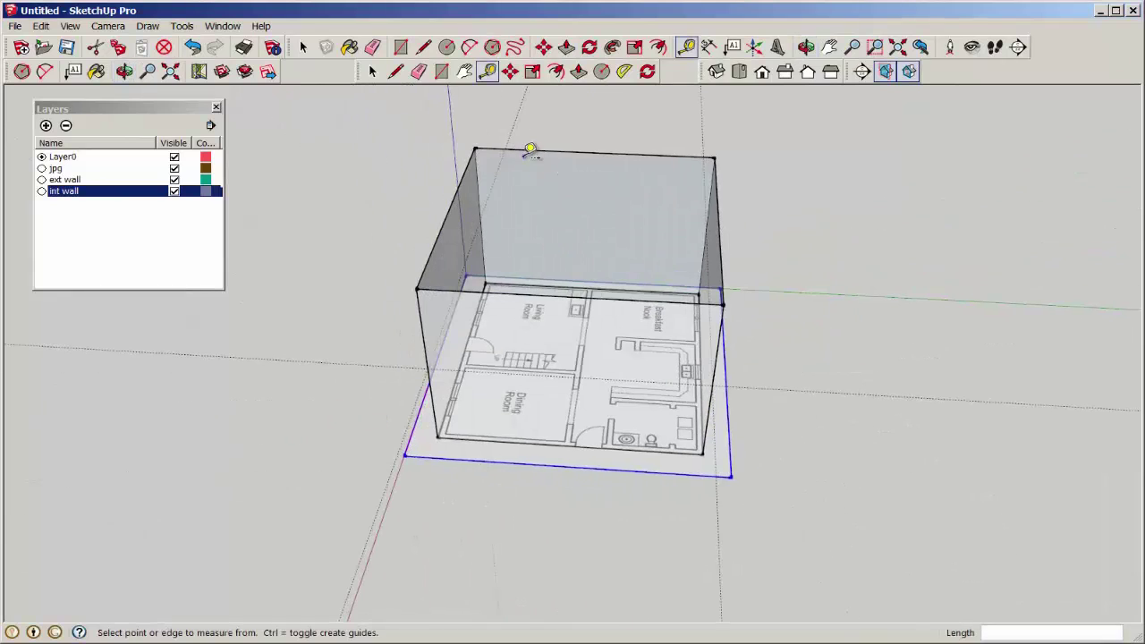
middle_click_drag(486, 217, 710, 384)
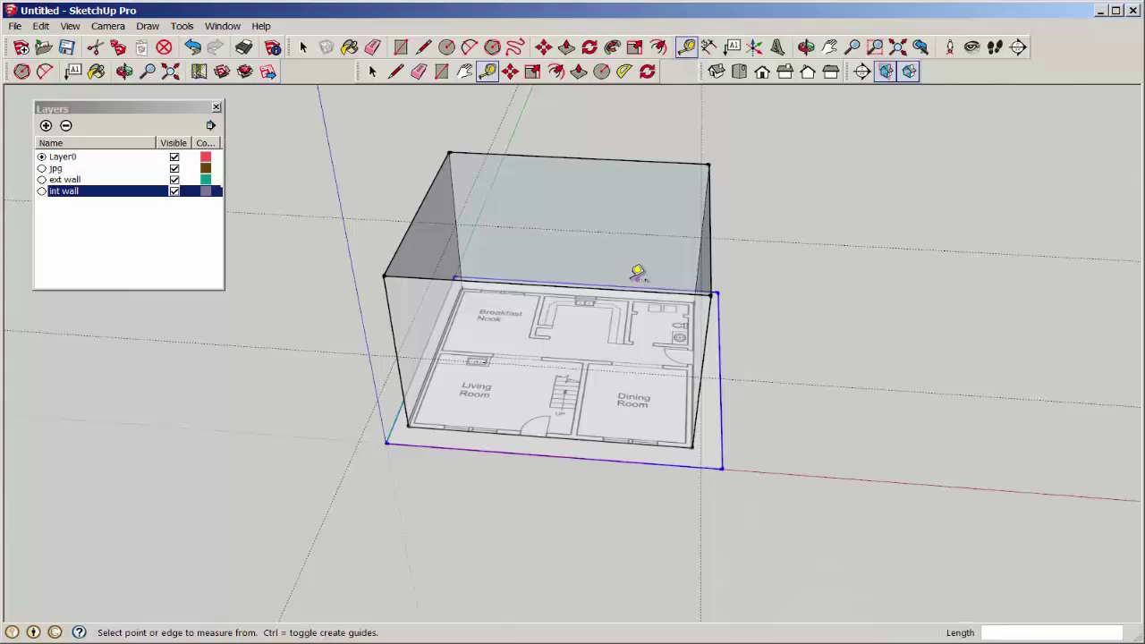
left_click(108, 26)
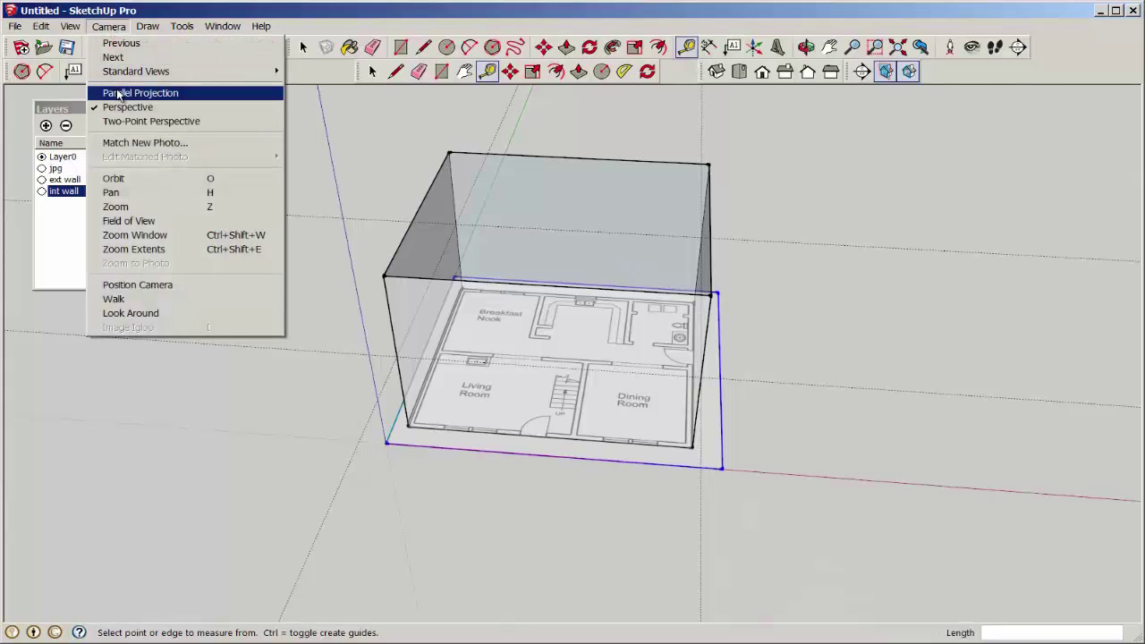
Step: Switch to a parallel-projection top view and trace the long interior wall to the right exterior wall
left_click(117, 93)
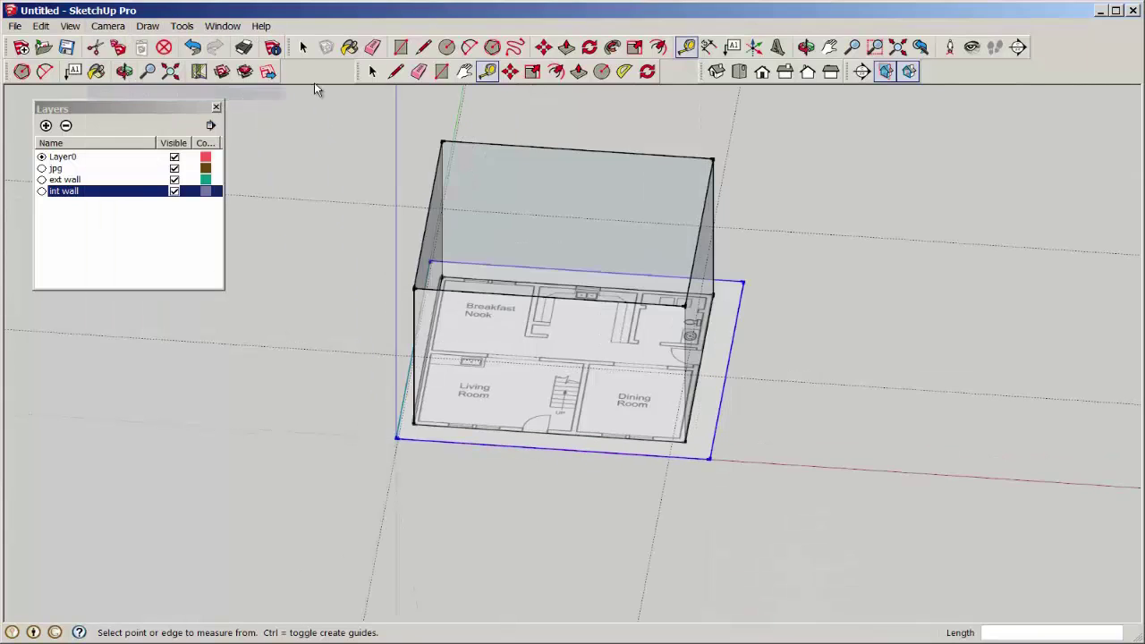
left_click(740, 75)
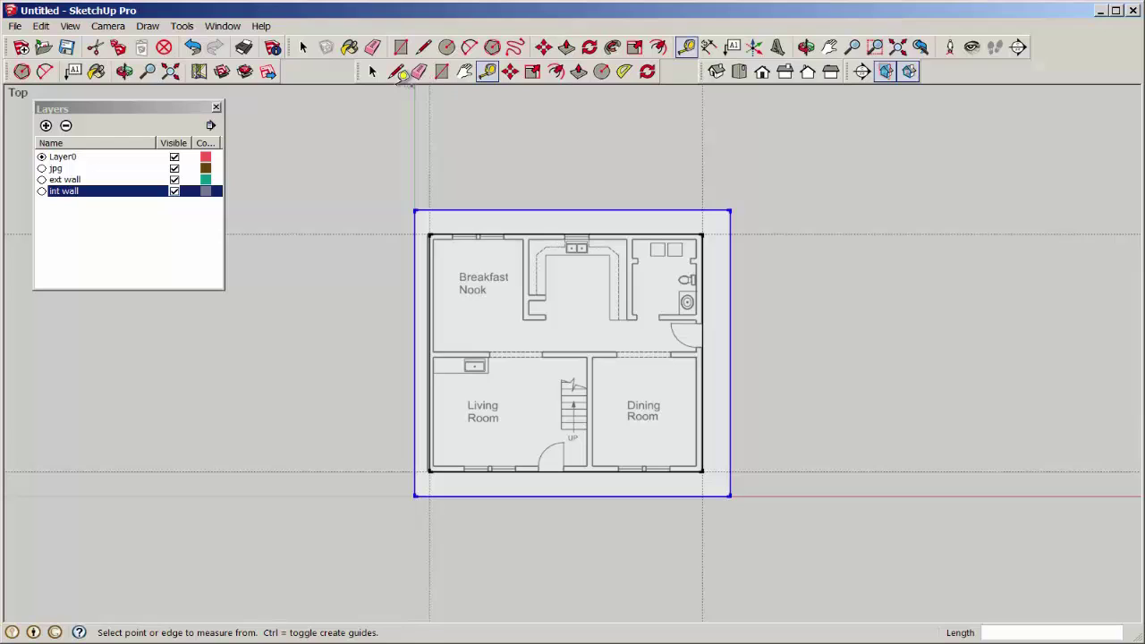
left_click(396, 72)
scroll(443, 371, "up", 3)
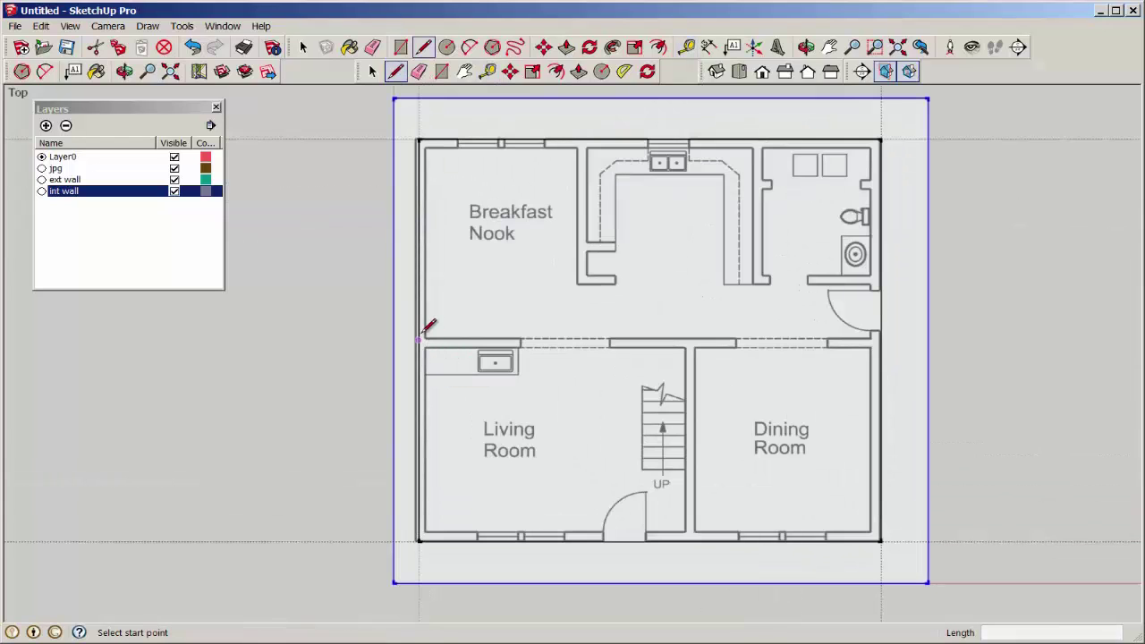
left_click(419, 341)
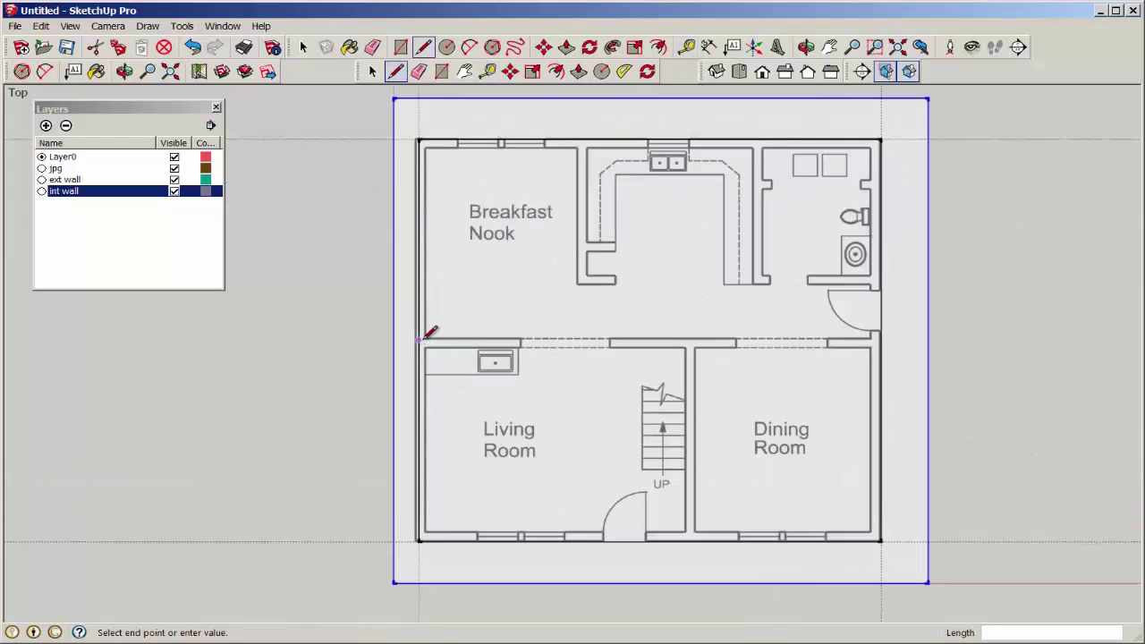
left_click(883, 339)
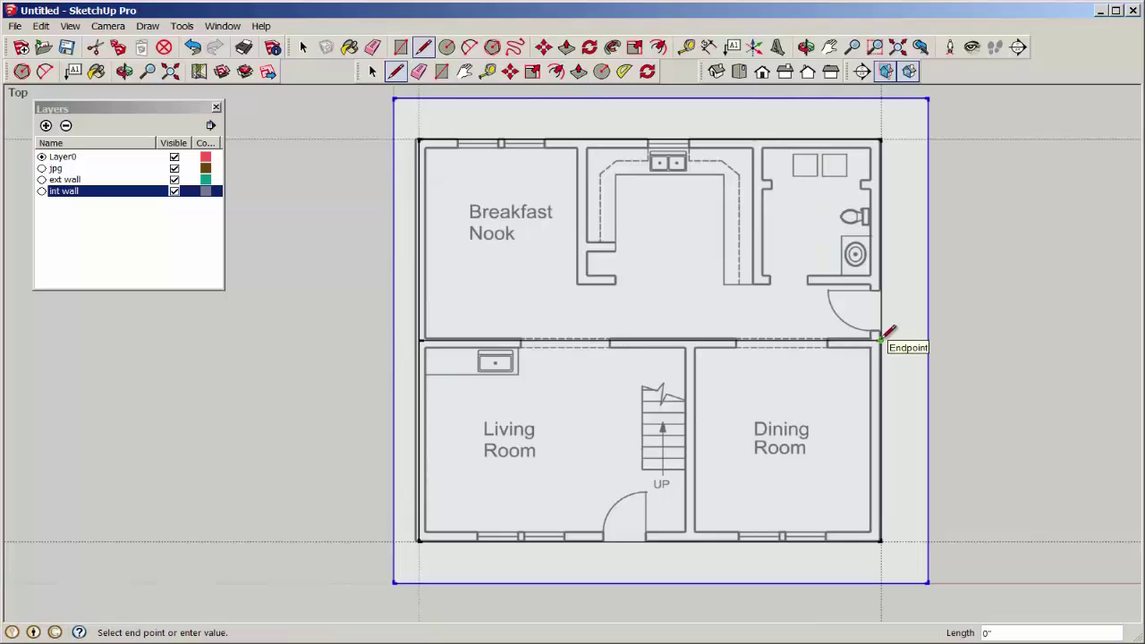
key("Escape")
Step: Trace the kitchen's and bathroom's left walls down from the top wall
left_click(582, 140)
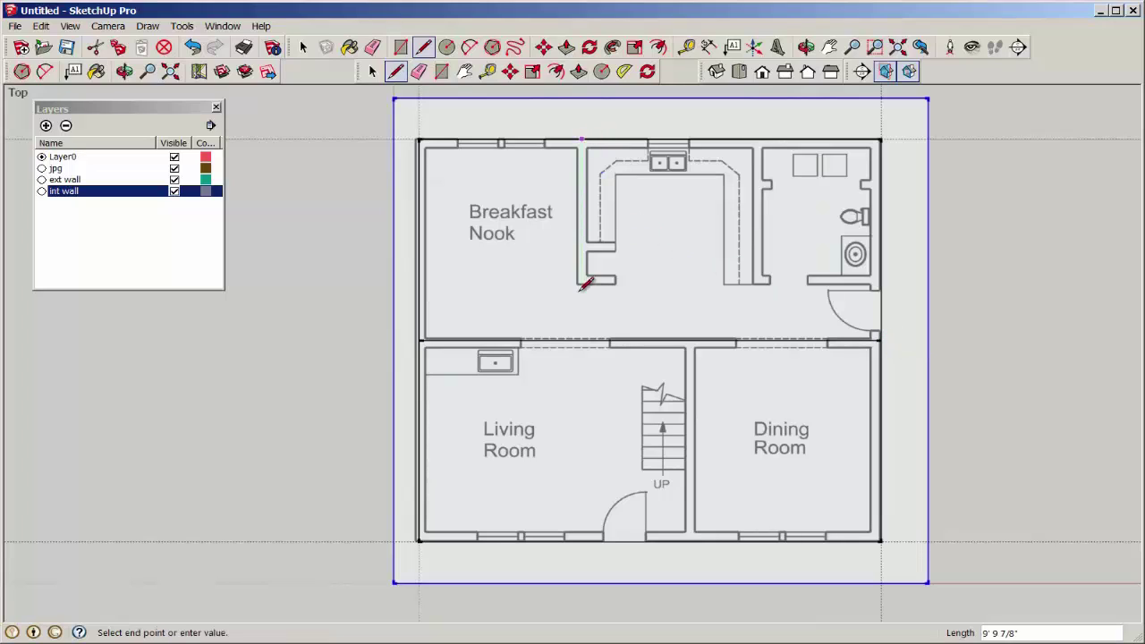
left_click(582, 284)
key("Escape")
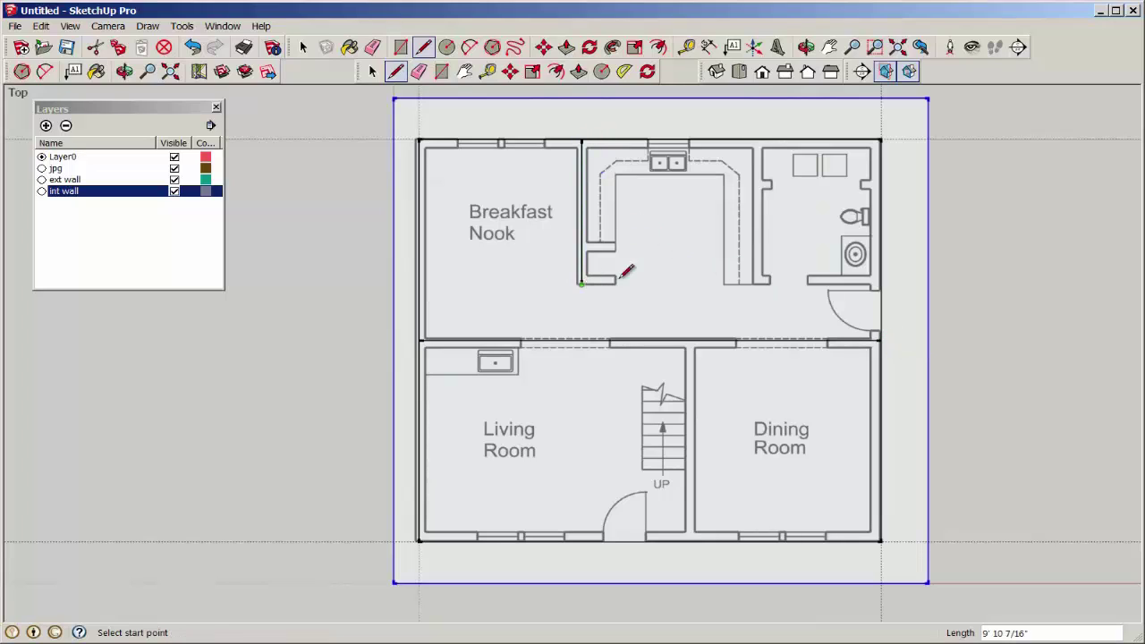
left_click(757, 140)
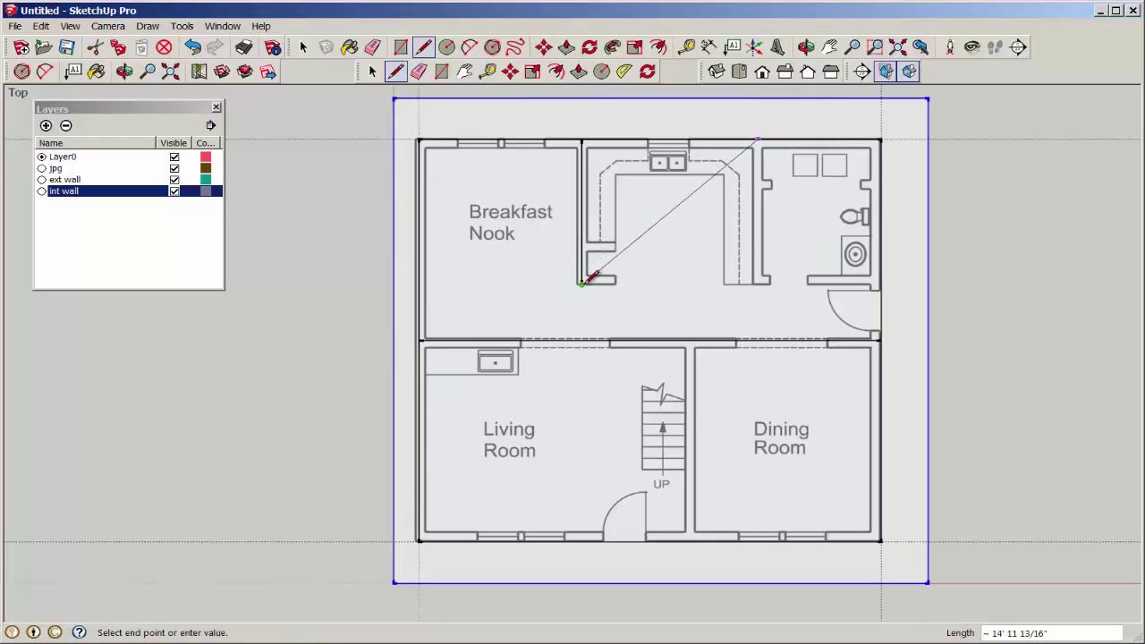
left_click(757, 284)
key("Escape")
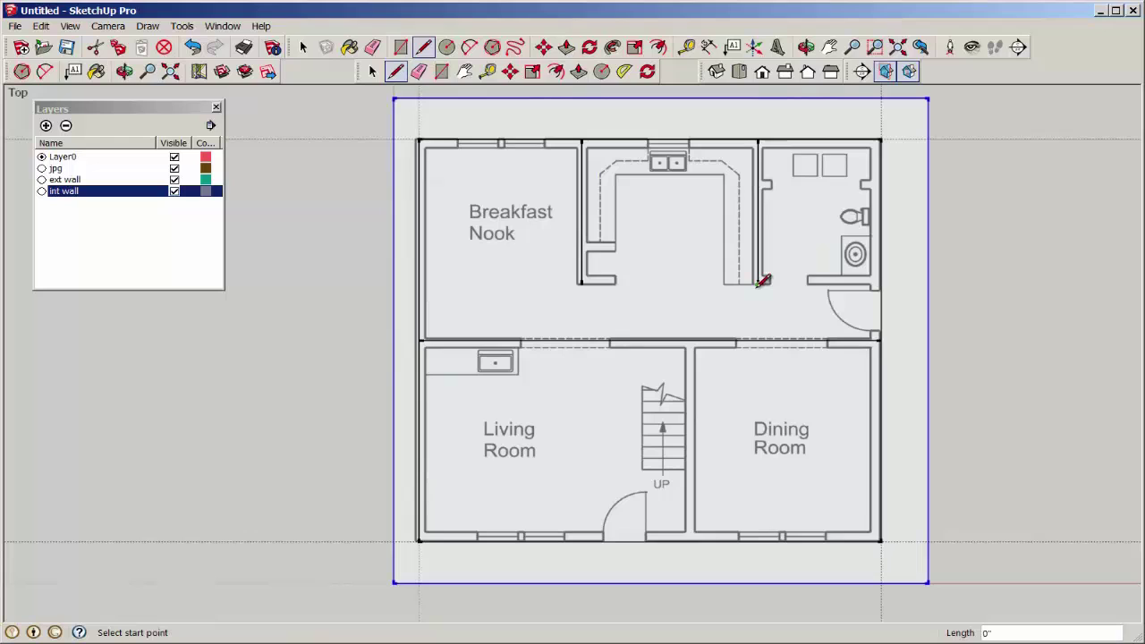
Step: Trace the hallway wall and the wall between the Living Room and Dining Room
left_click(581, 283)
left_click(880, 284)
key("Escape")
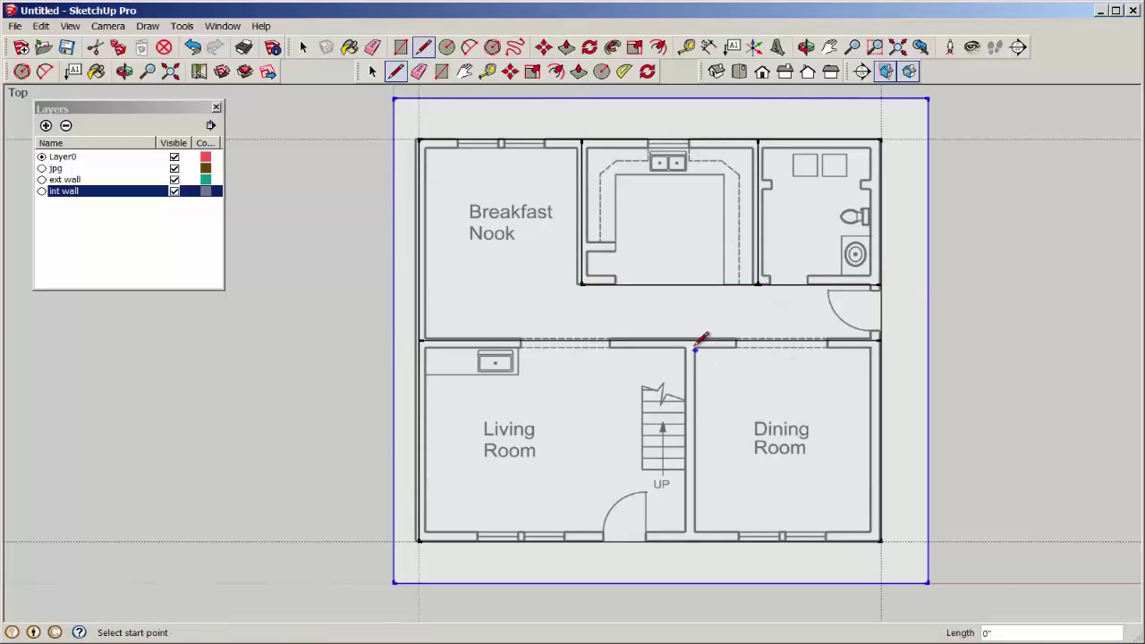
left_click(696, 345)
left_click(694, 533)
key("Escape")
mouse_move(694, 533)
middle_mouse_down()
mouse_move(663, 471)
mouse_move(670, 416)
mouse_move(595, 296)
mouse_move(611, 306)
mouse_move(546, 305)
mouse_move(518, 286)
middle_mouse_up()
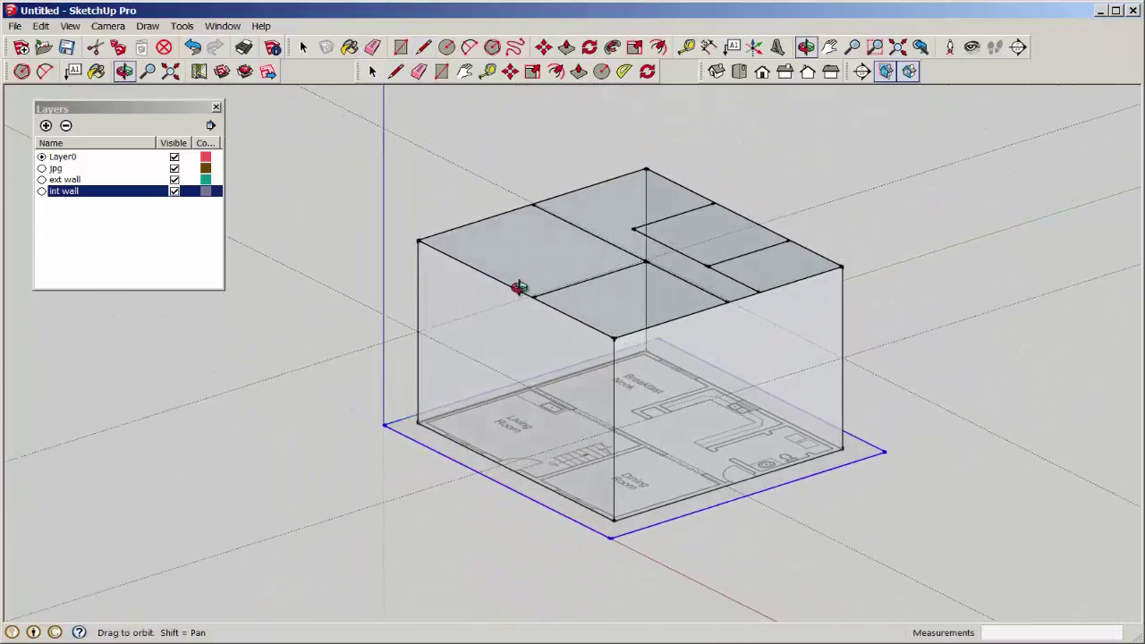
Step: Switch the camera to perspective and hide the ext wall layer
left_click(107, 26)
left_click(109, 106)
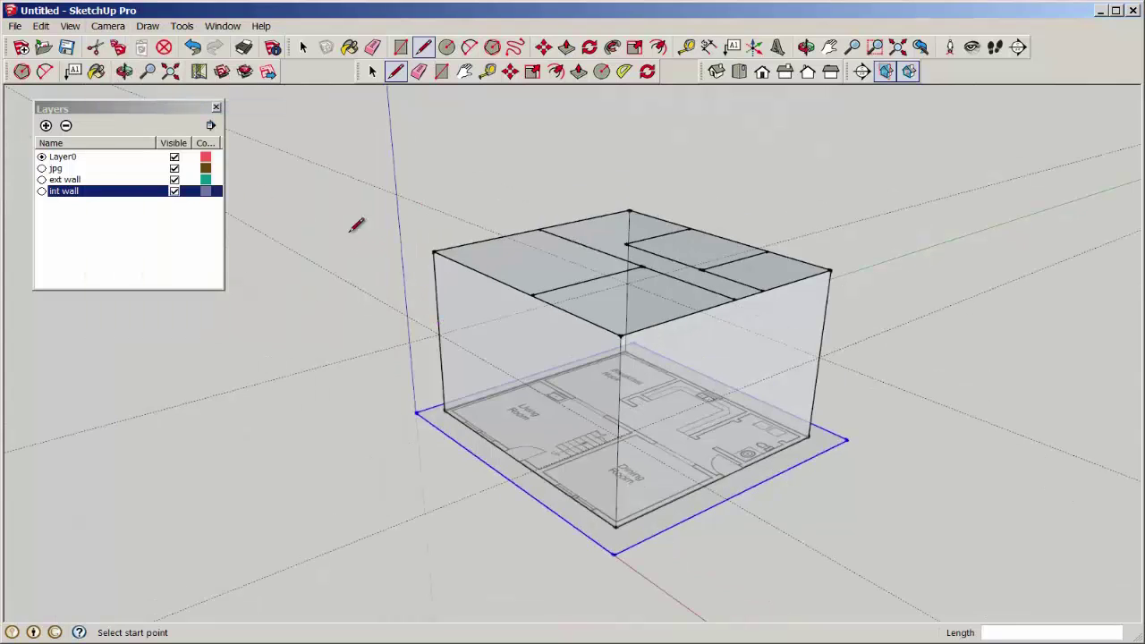
left_click(373, 72)
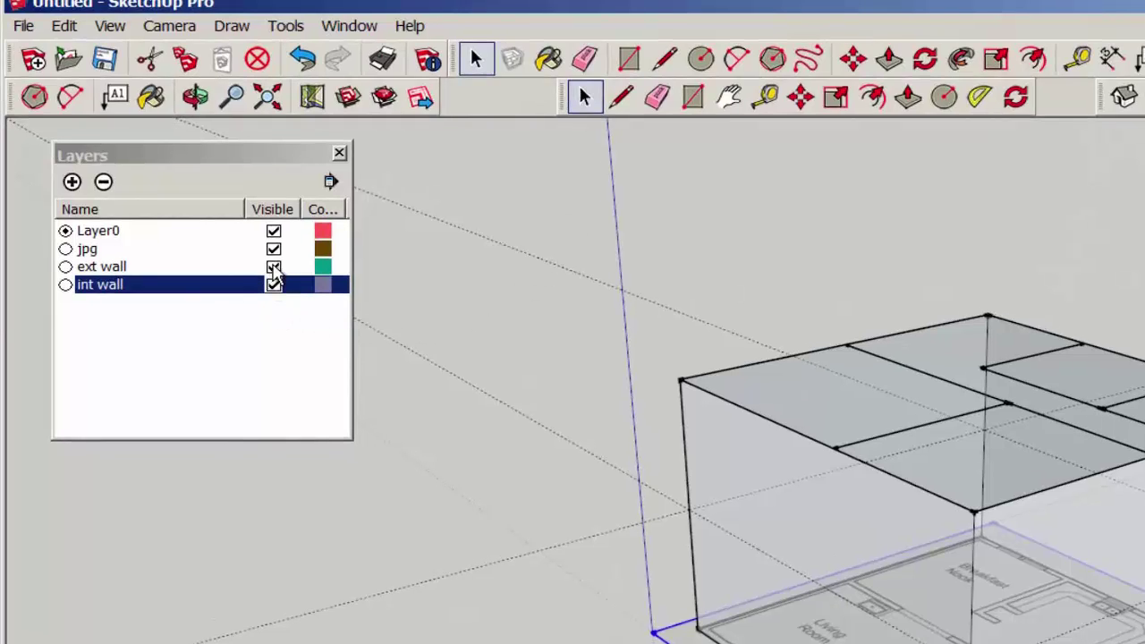
left_click(273, 268)
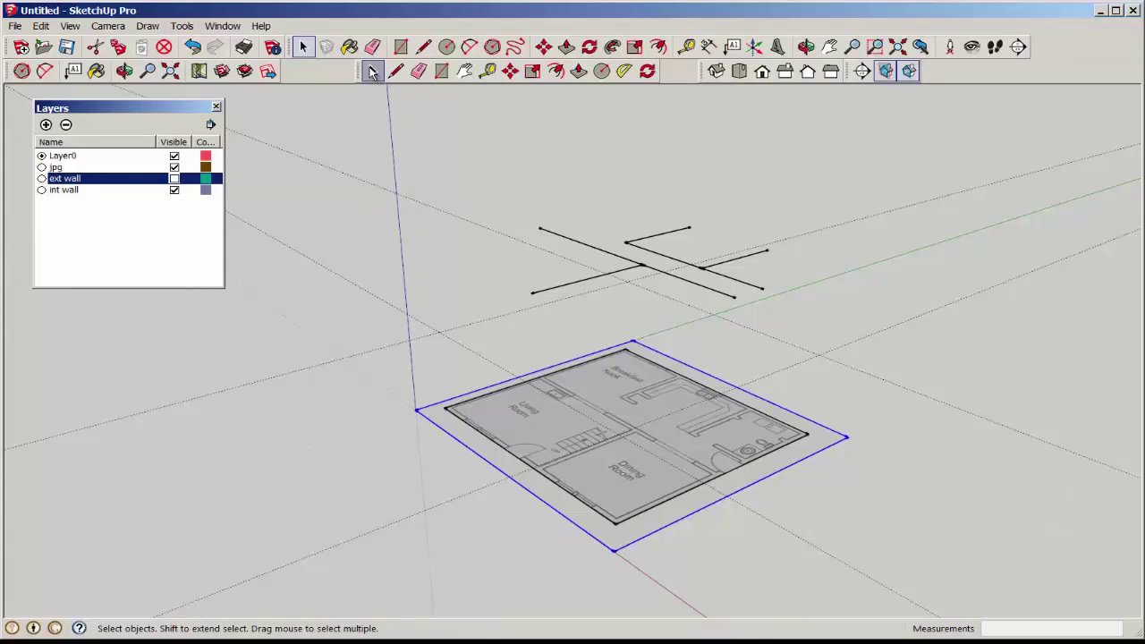
Step: Move the selected interior wall lines down 20' so they lie on the floor plan image
left_click_drag(449, 176, 810, 331)
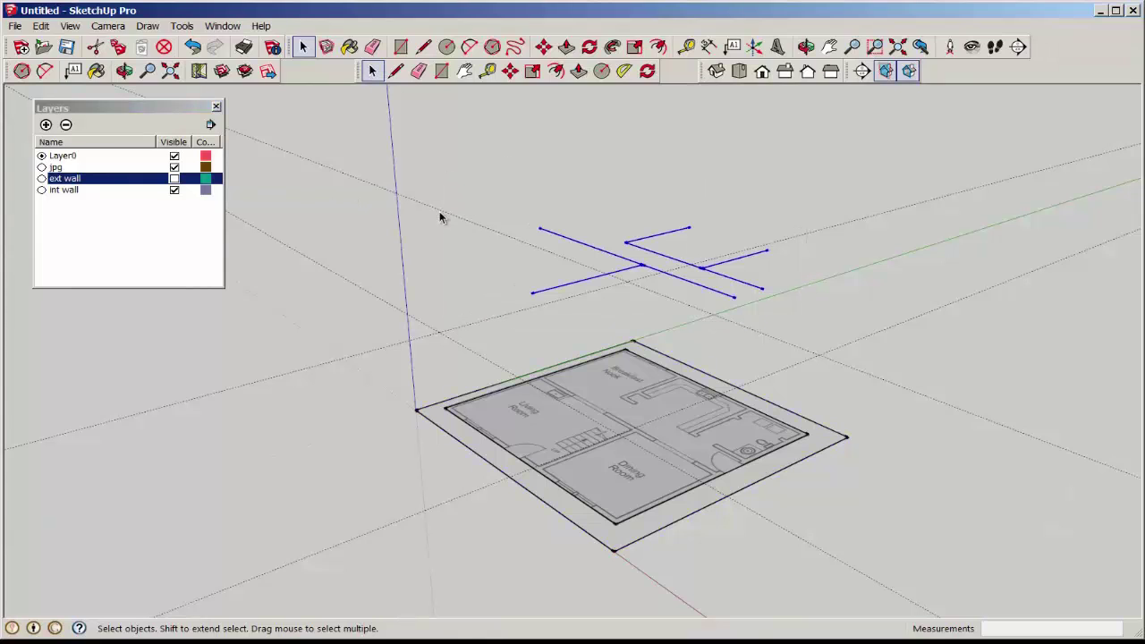
left_click(509, 71)
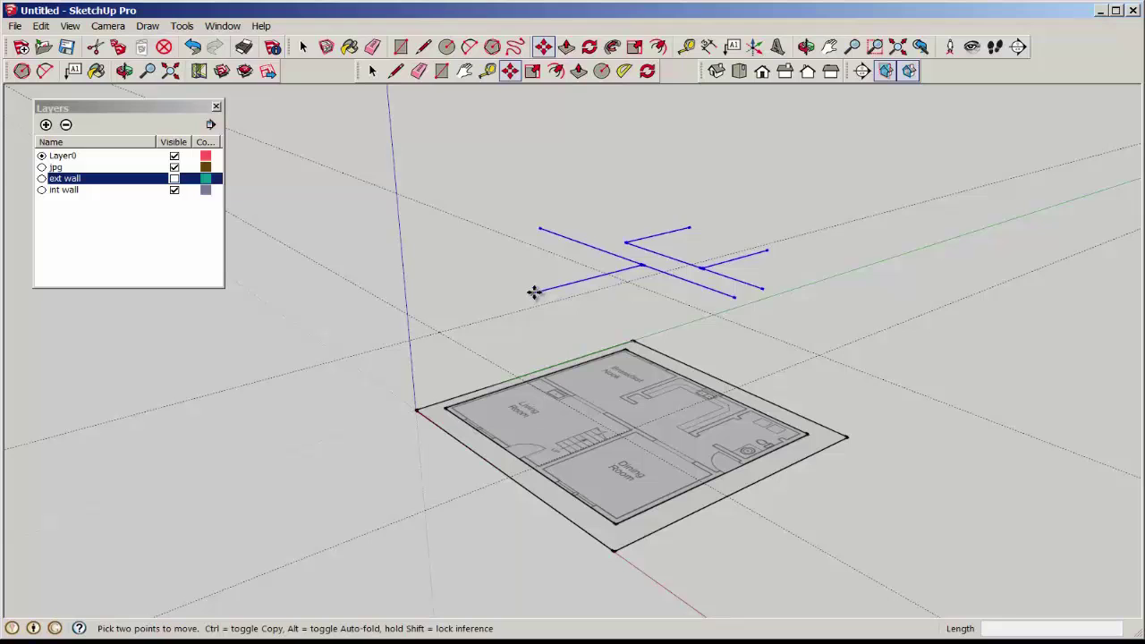
left_click(532, 292)
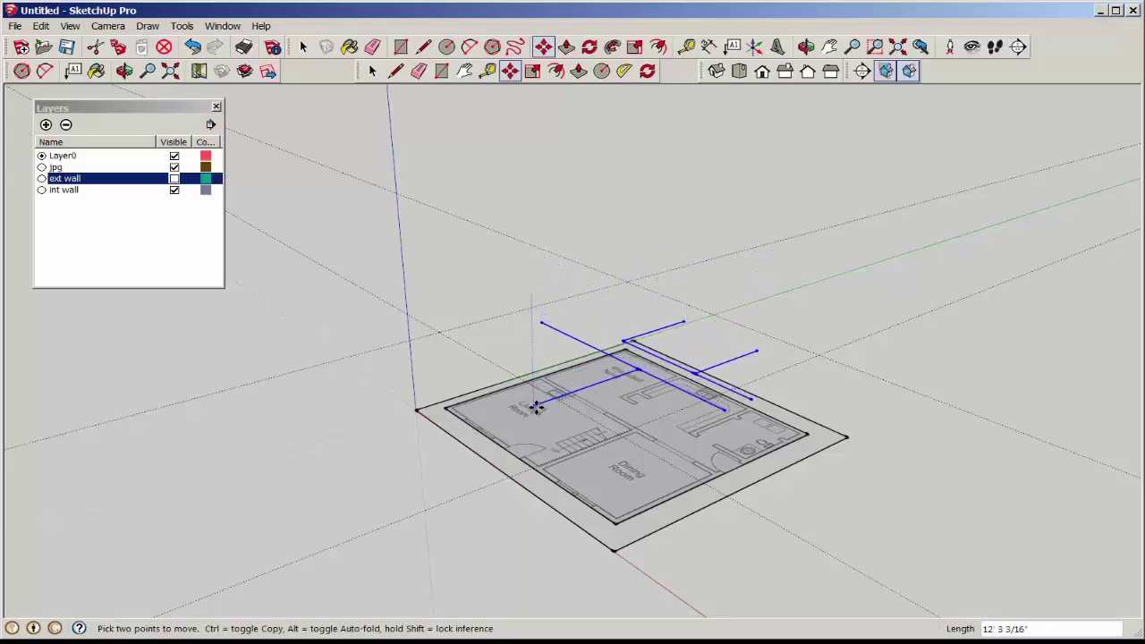
left_click(533, 465)
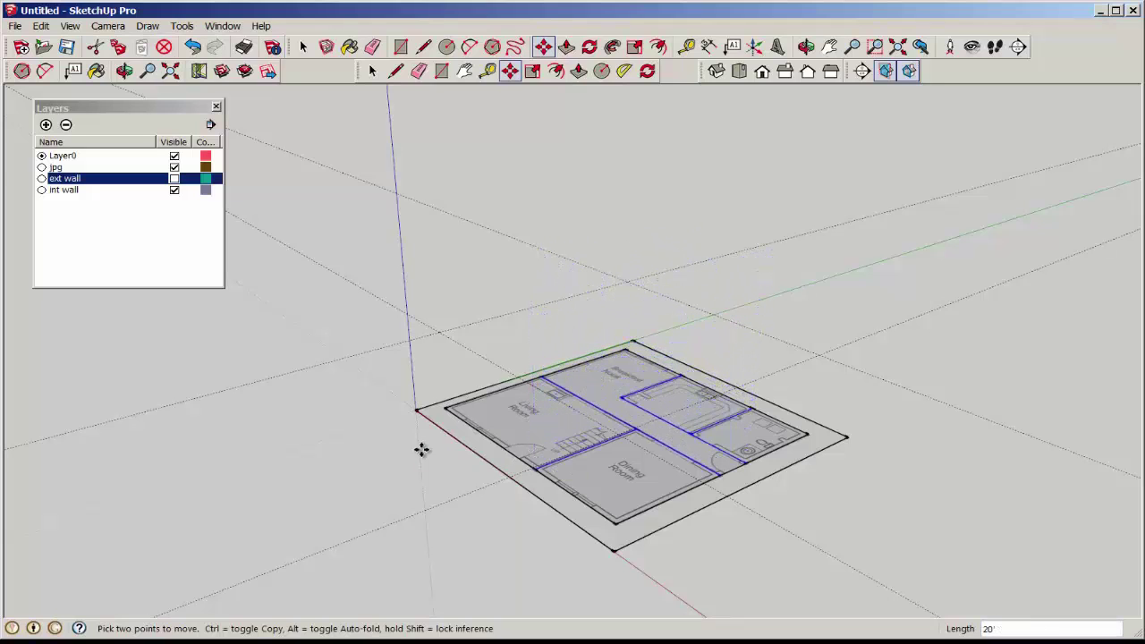
middle_click_drag(421, 449, 768, 403)
scroll(528, 460, "up", 3)
middle_click_drag(841, 291, 826, 259)
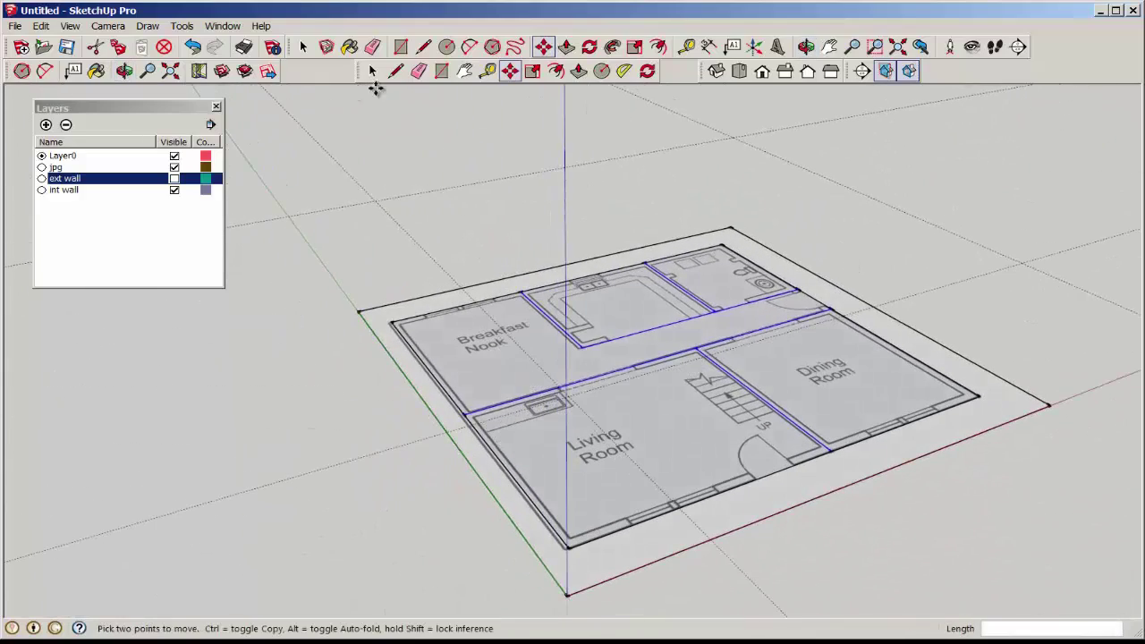
Step: Draw the first upright interior wall face up from an interior line's endpoint
left_click(394, 70)
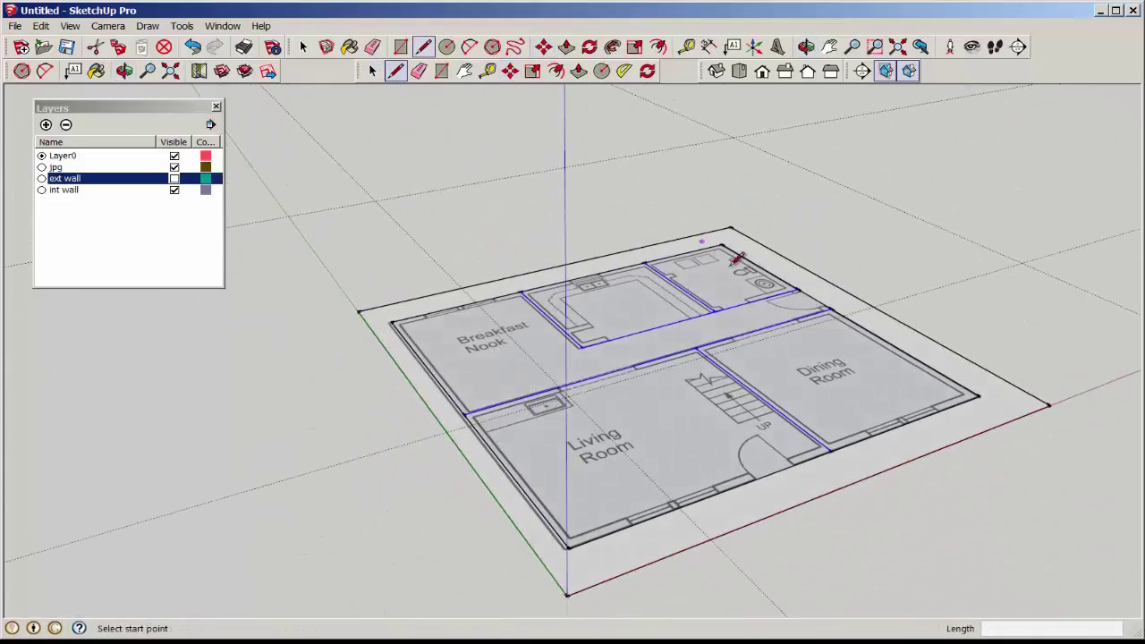
left_click(796, 289)
left_click(816, 176)
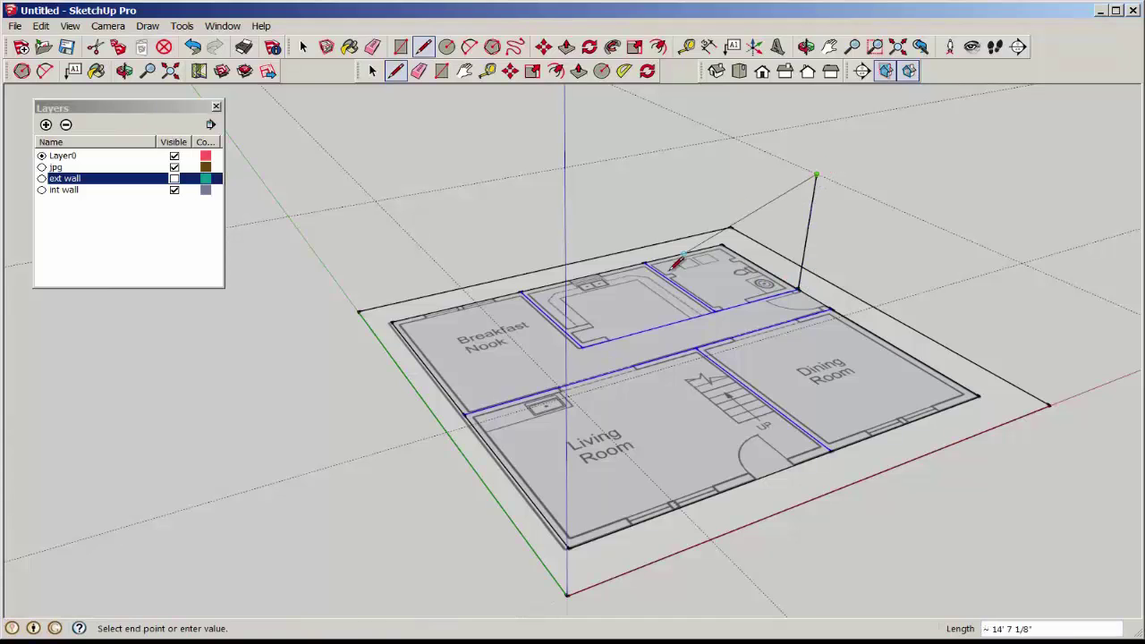
left_click(583, 222)
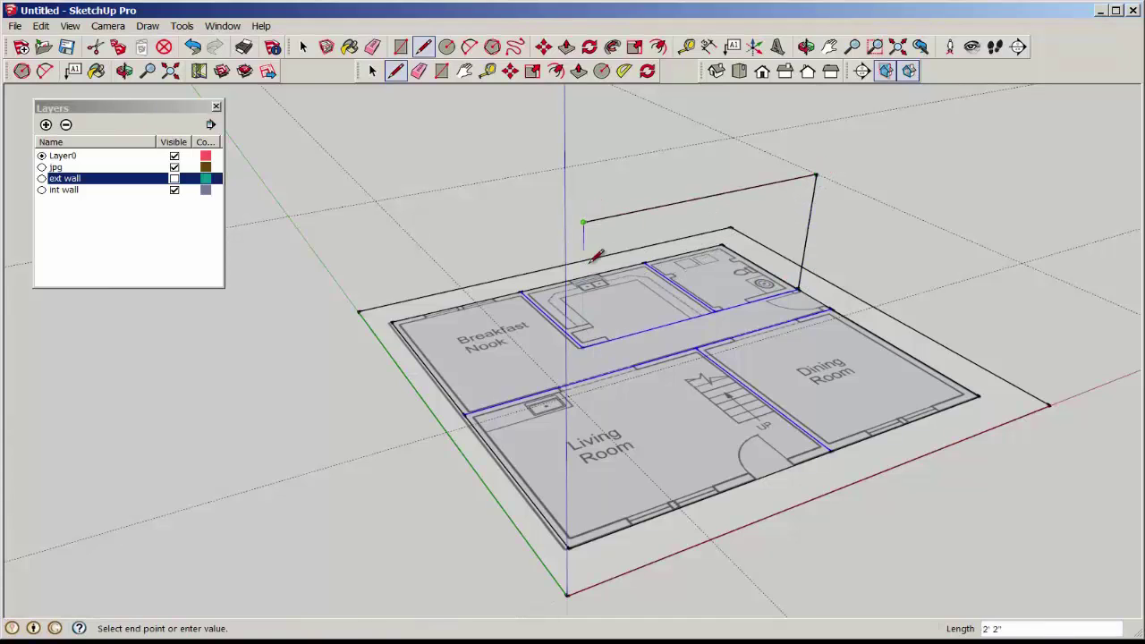
left_click(583, 346)
middle_click_drag(506, 312, 577, 289)
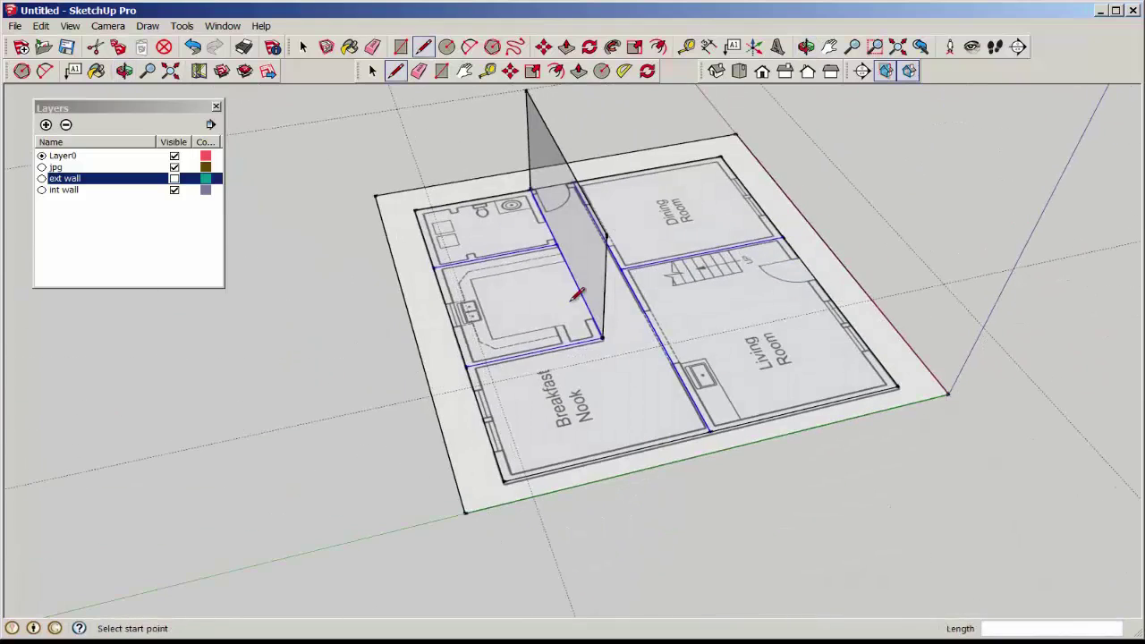
Step: Draw a second 10' interior wall face with vertical edges at both ends joined at the top
left_click(565, 239)
middle_click_drag(569, 154, 532, 167)
left_click(531, 146)
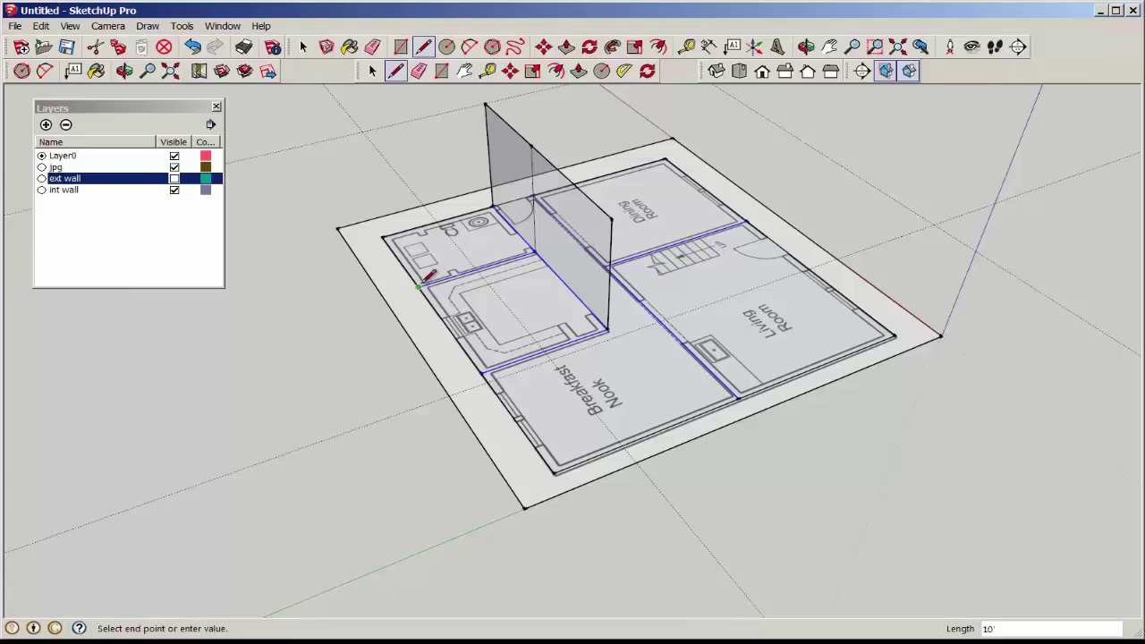
left_click(402, 177)
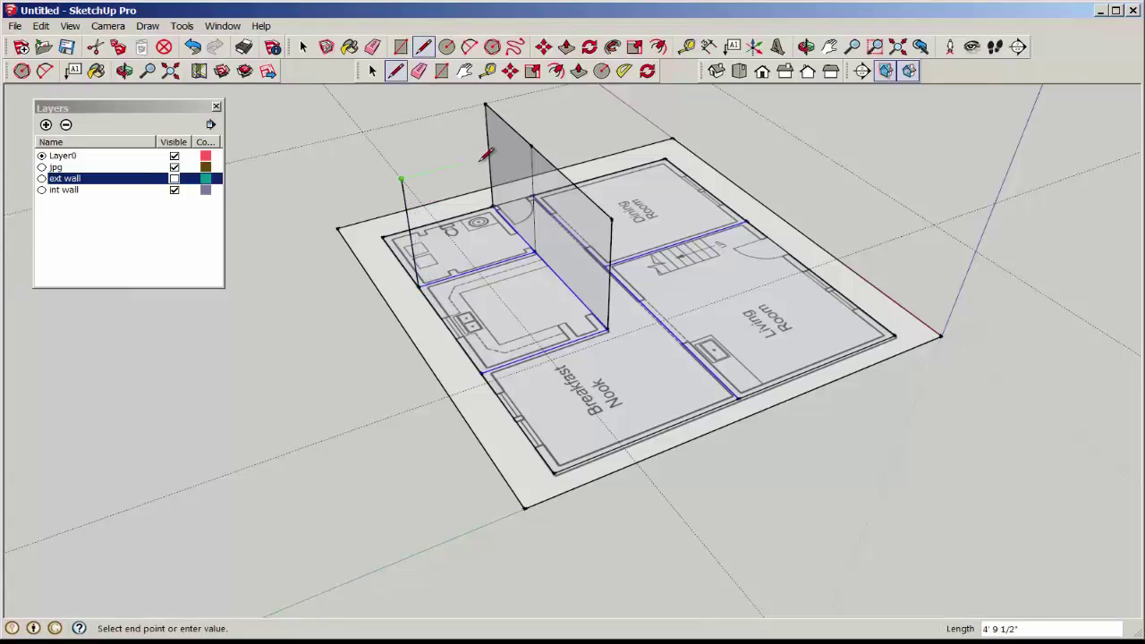
left_click(531, 145)
middle_click_drag(501, 170, 414, 174)
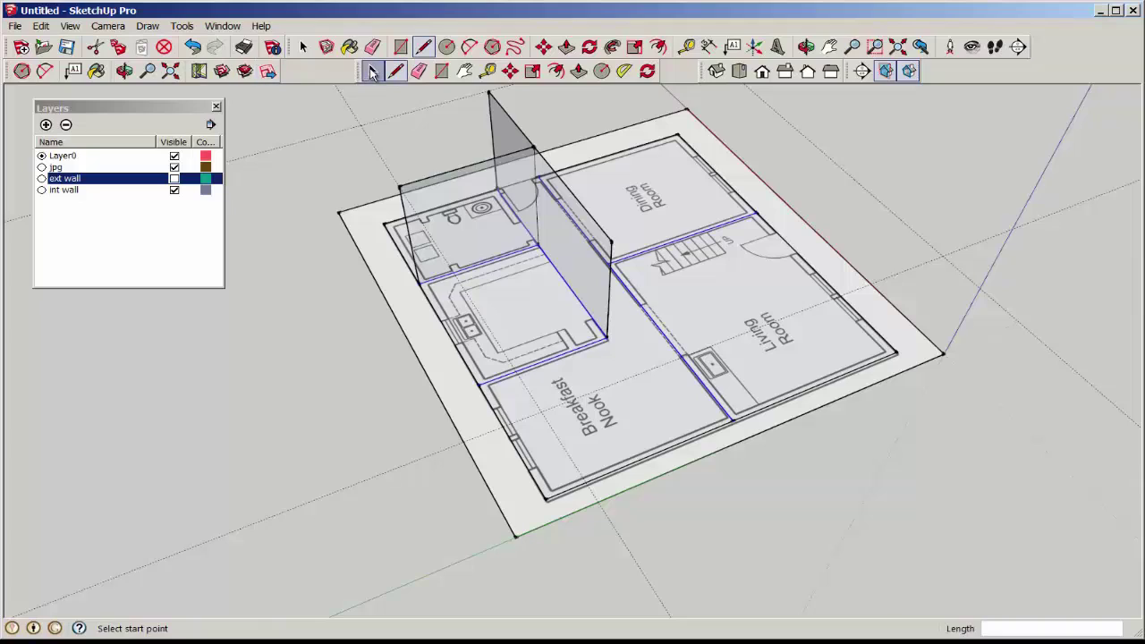
Step: Copy the wall face by the bathroom onto a plan line over the kitchen
left_click(372, 72)
left_click(455, 205)
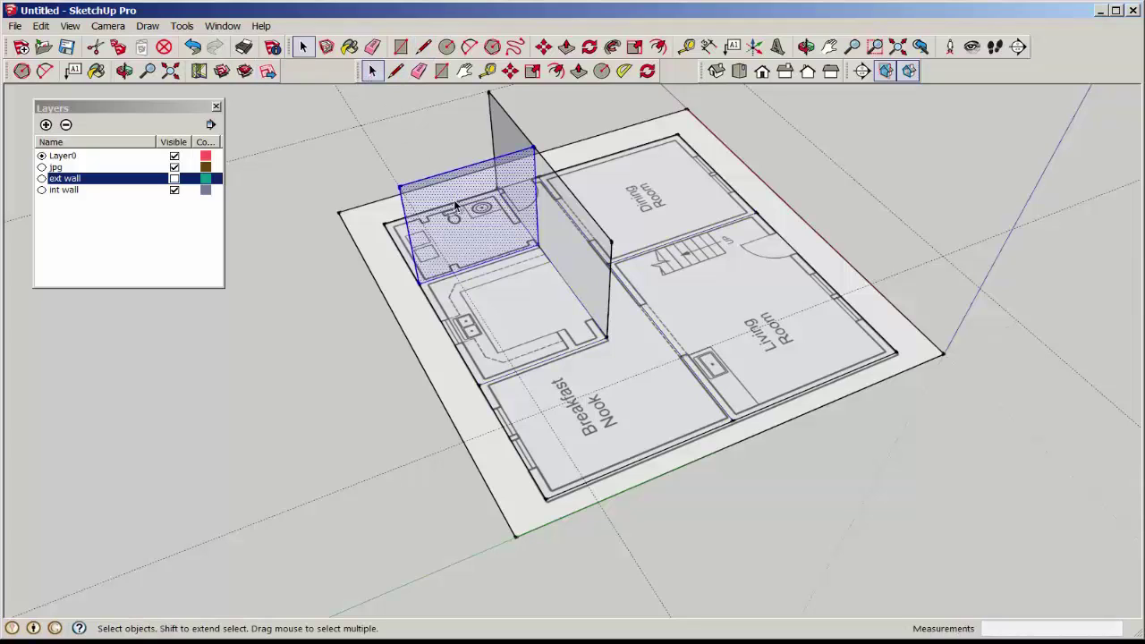
left_click(510, 71)
left_click(419, 284)
key("ctrl")
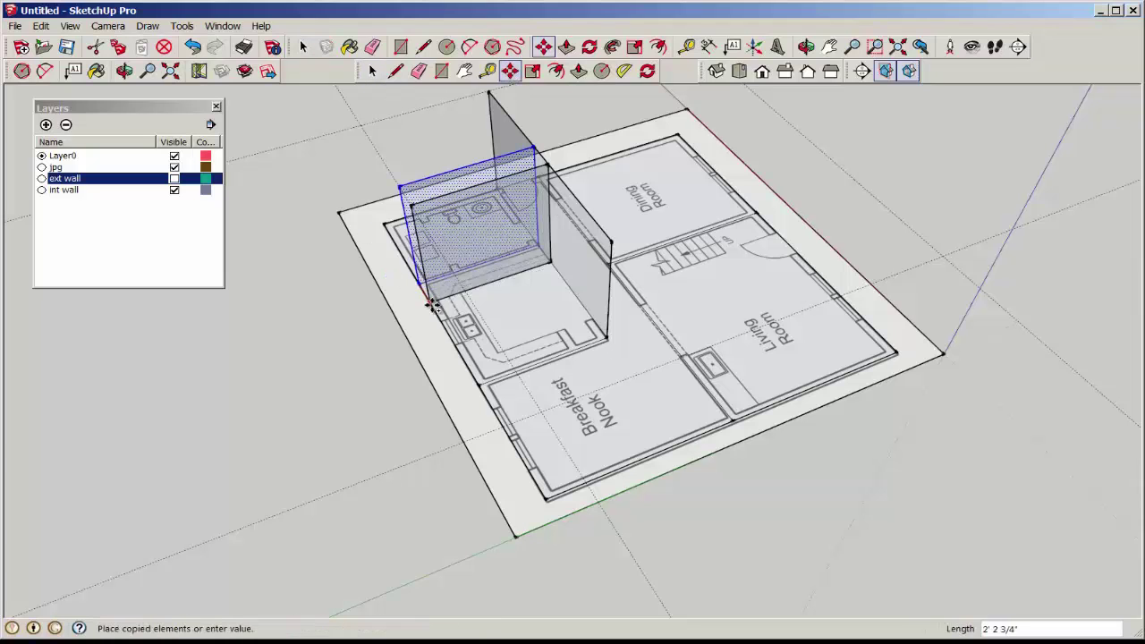
left_click(479, 386)
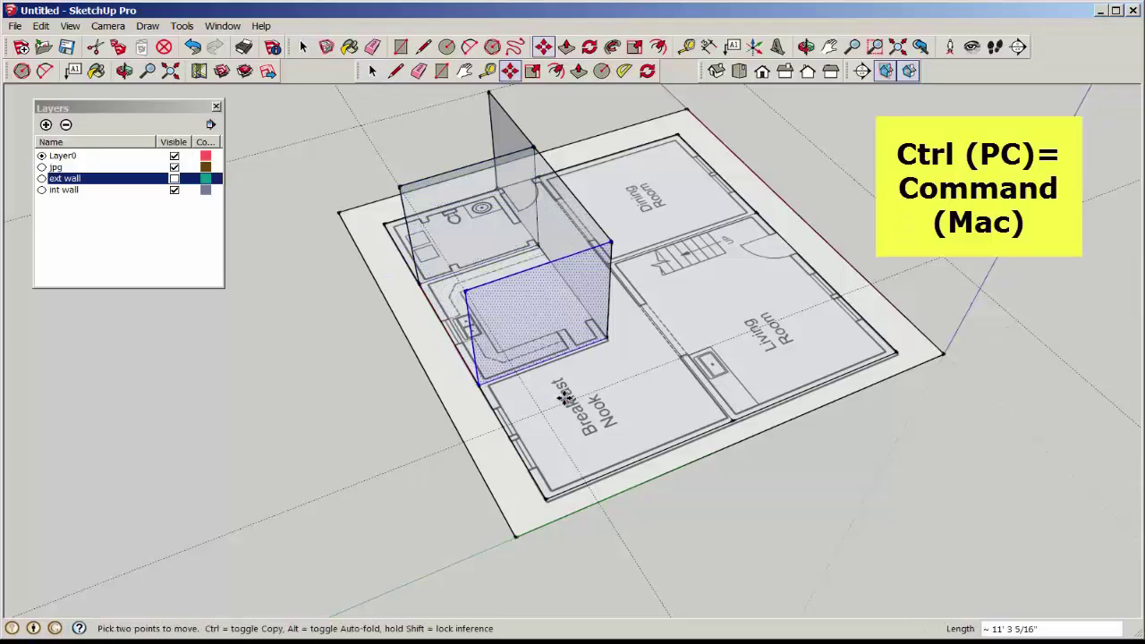
Step: Place another wall copy over the Dining Room line, then deselect it
middle_click_drag(479, 386, 435, 298)
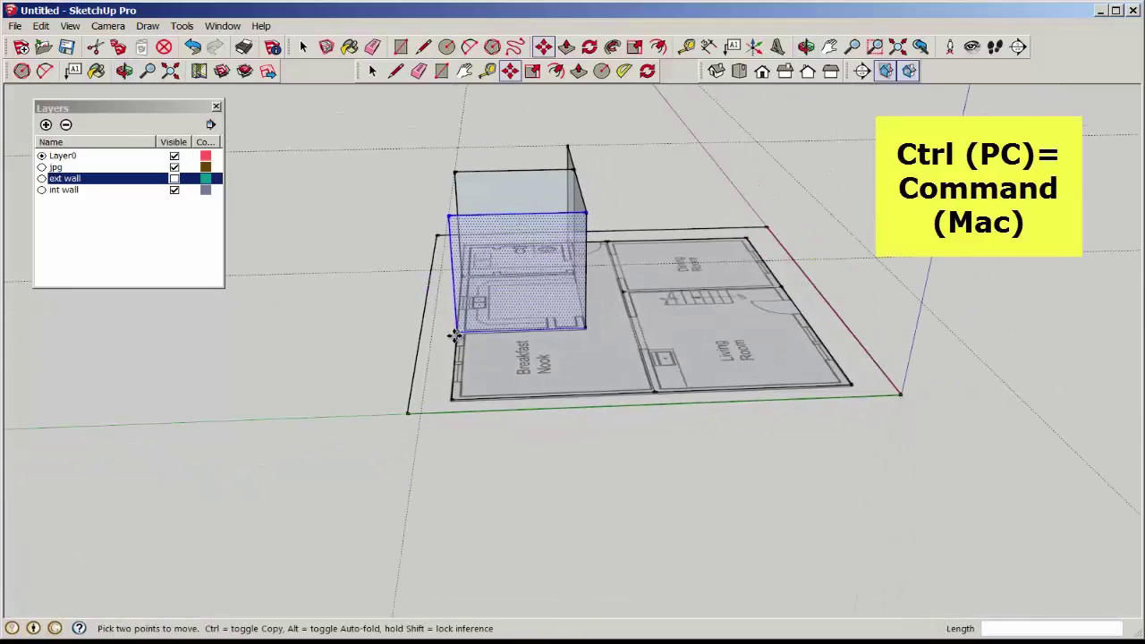
left_click(454, 331)
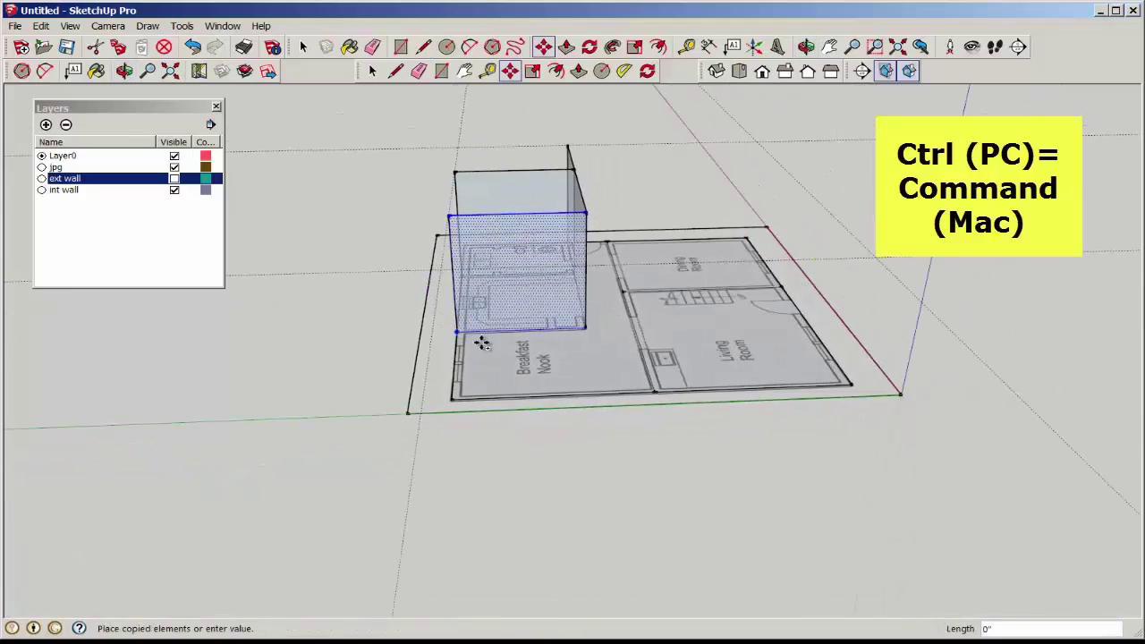
left_click(628, 294)
middle_click_drag(635, 302, 765, 315)
scroll(759, 287, "up", 3)
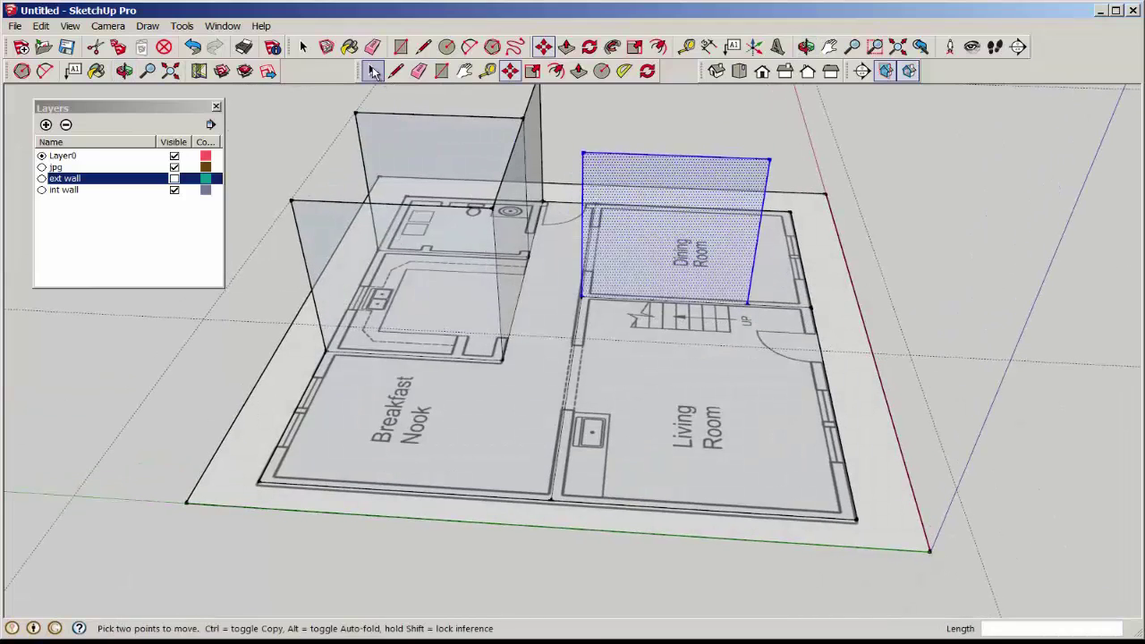
left_click(372, 70)
left_click(655, 124)
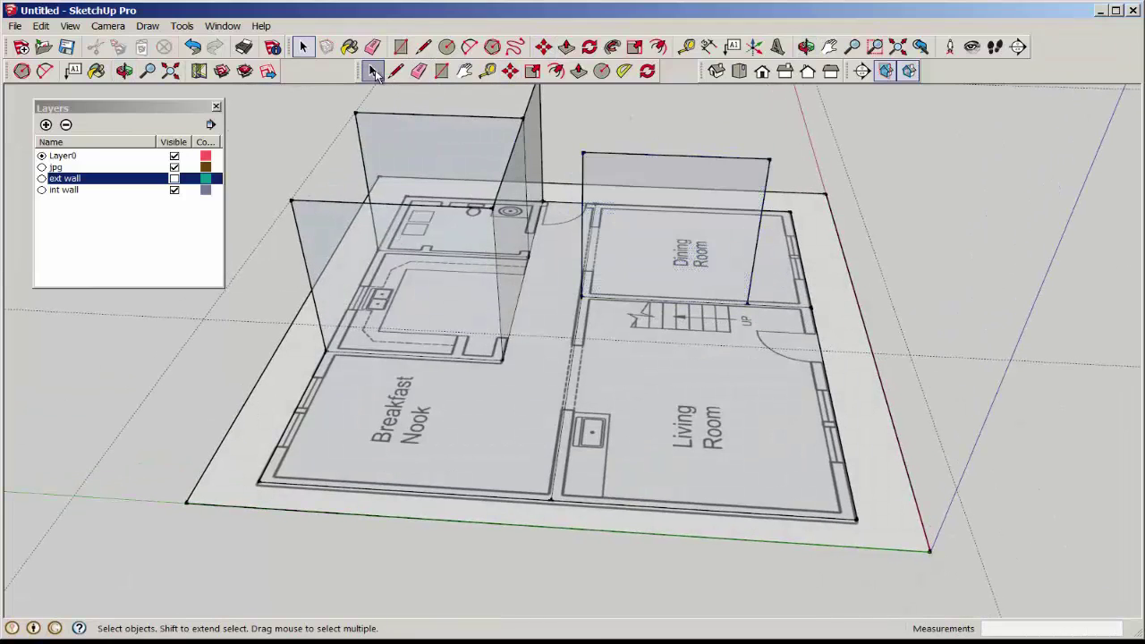
Step: Slide the Dining Room wall's vertical end edge sideways to lengthen that wall
left_click(765, 193)
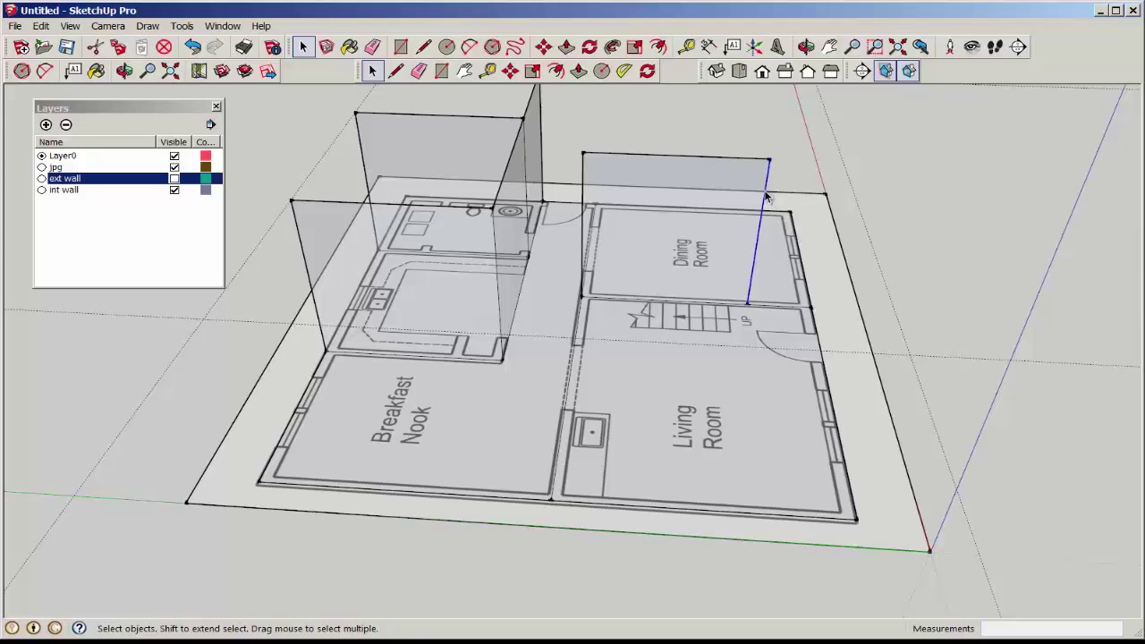
left_click(509, 71)
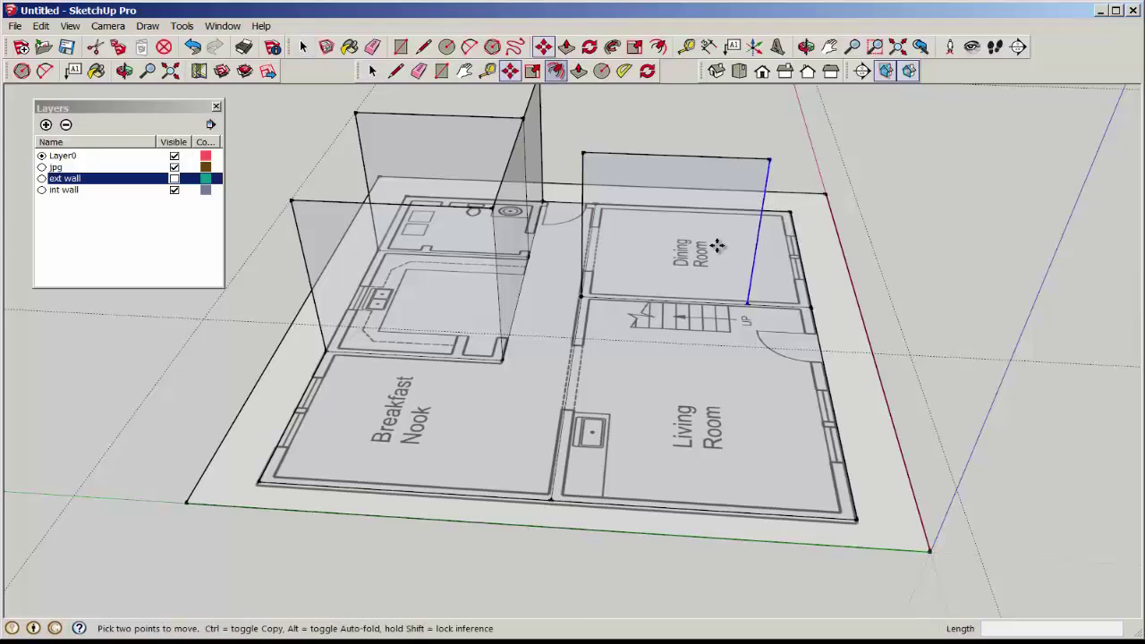
left_click(749, 302)
middle_click_drag(611, 328, 685, 349)
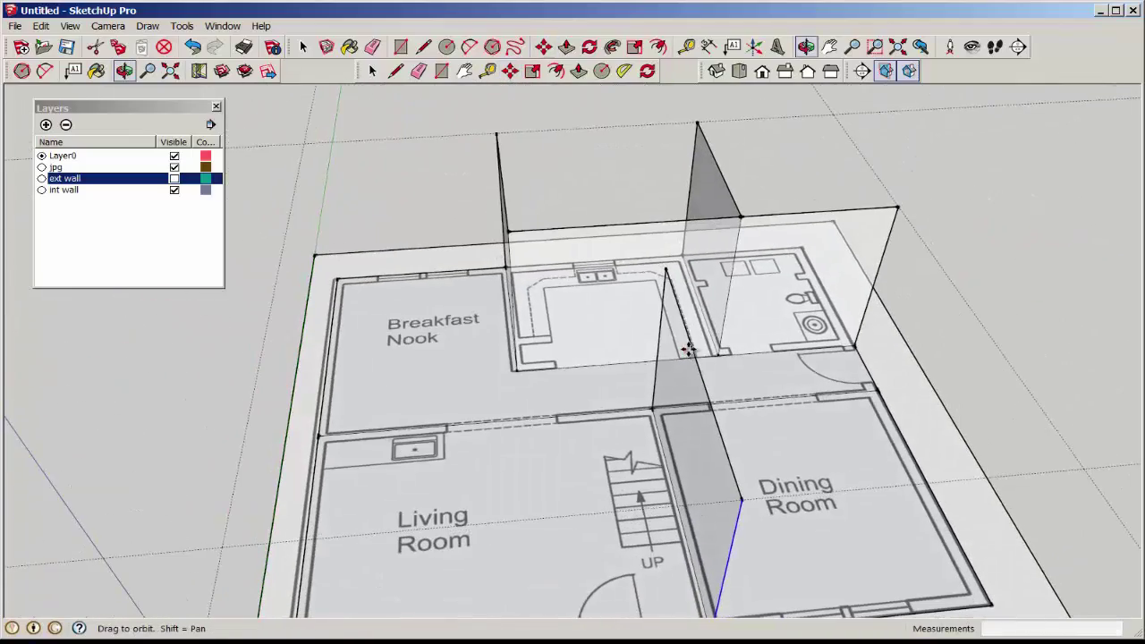
Step: Draw edges from the wall corners to close a new wall face between the Breakfast Nook and Living Room
left_click(394, 71)
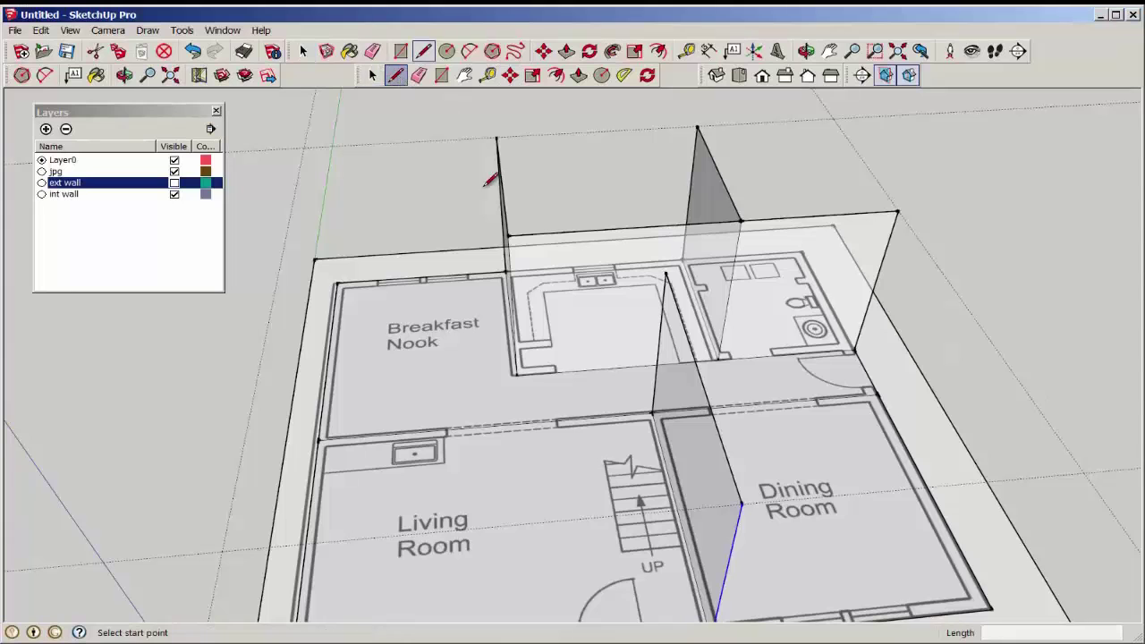
left_click(665, 274)
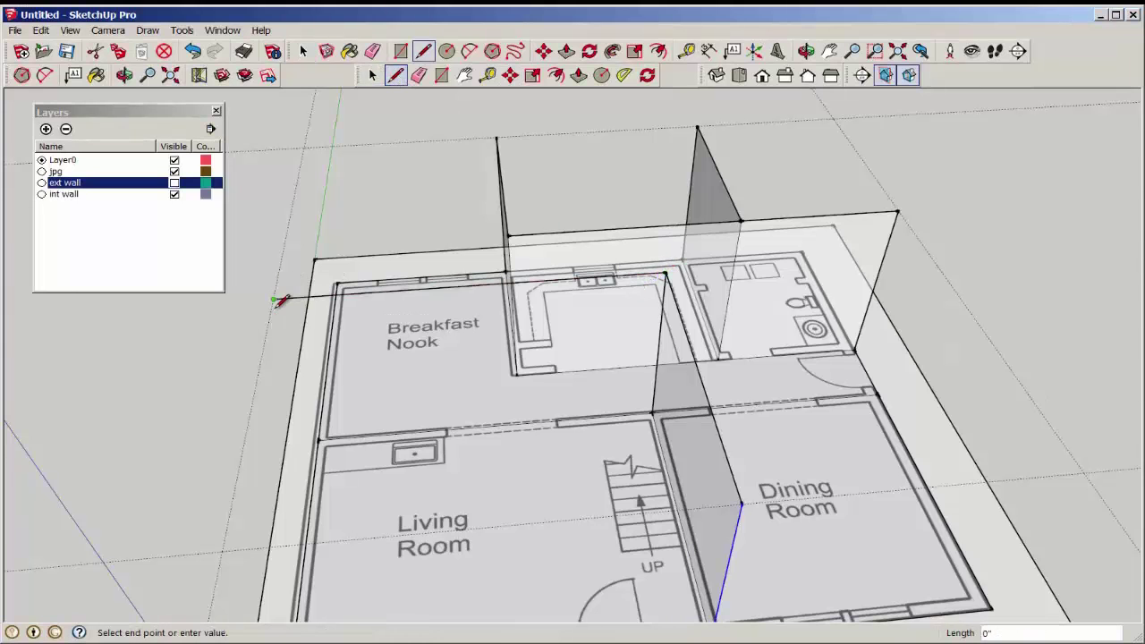
left_click(320, 435)
middle_click_drag(309, 422, 697, 285)
left_click(642, 255)
left_click(927, 273)
left_click(886, 438)
scroll(893, 435, "down", 5)
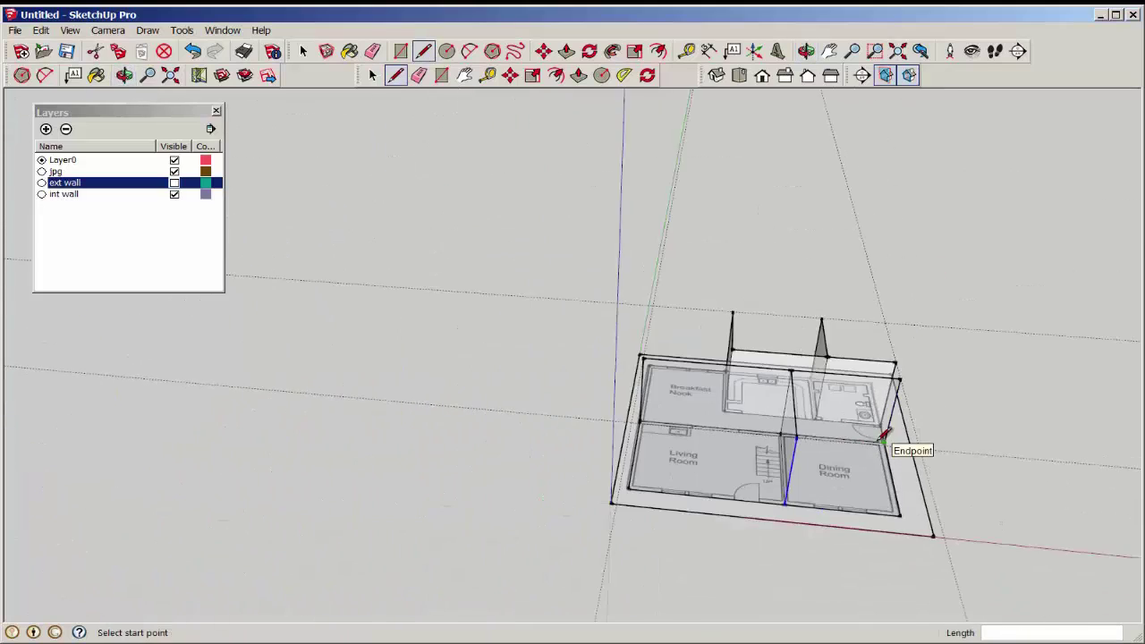
middle_click_drag(895, 444, 846, 378)
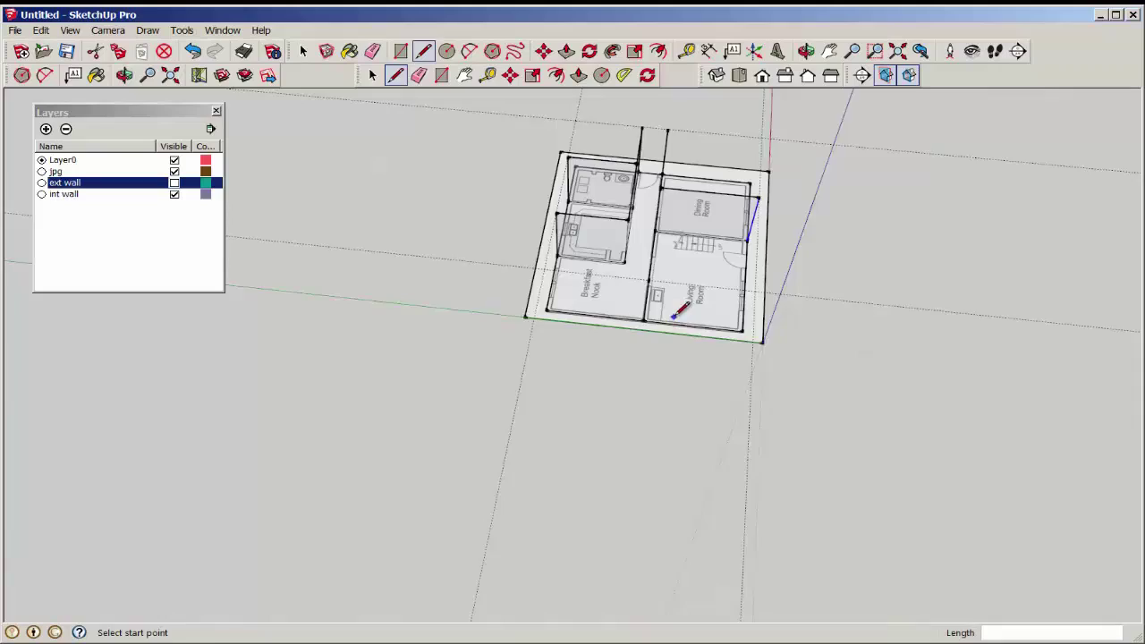
mouse_move(685, 332)
middle_mouse_down()
mouse_move(614, 465)
mouse_move(396, 403)
mouse_move(529, 438)
mouse_move(440, 462)
middle_mouse_up()
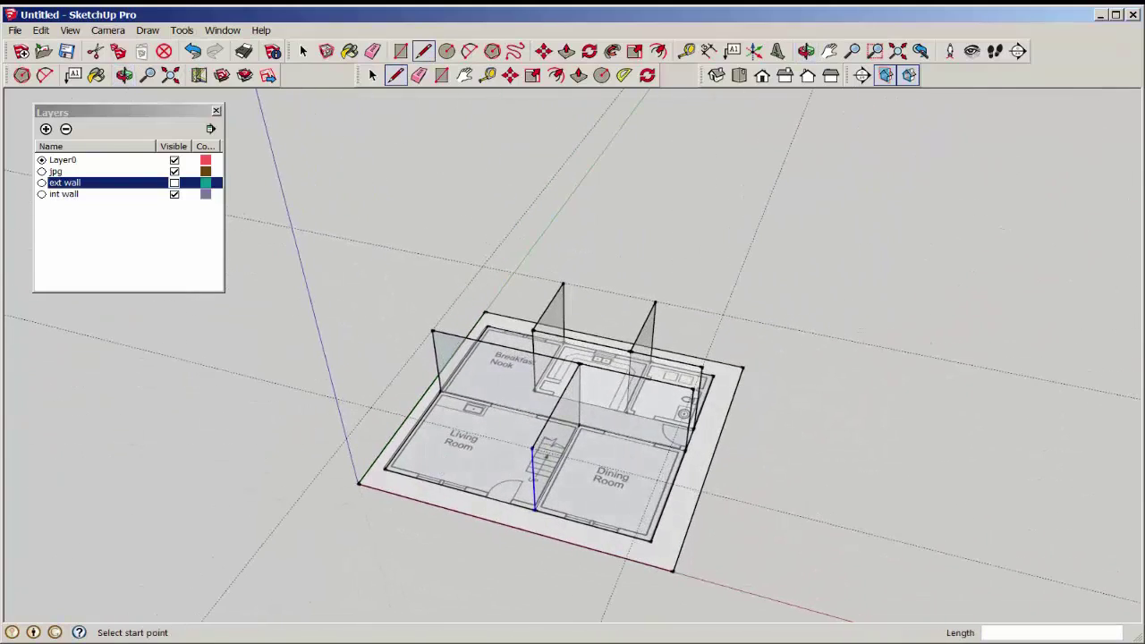
Step: Delete all guides, make the ext wall layer visible, and turn off X-ray face style
left_click(42, 30)
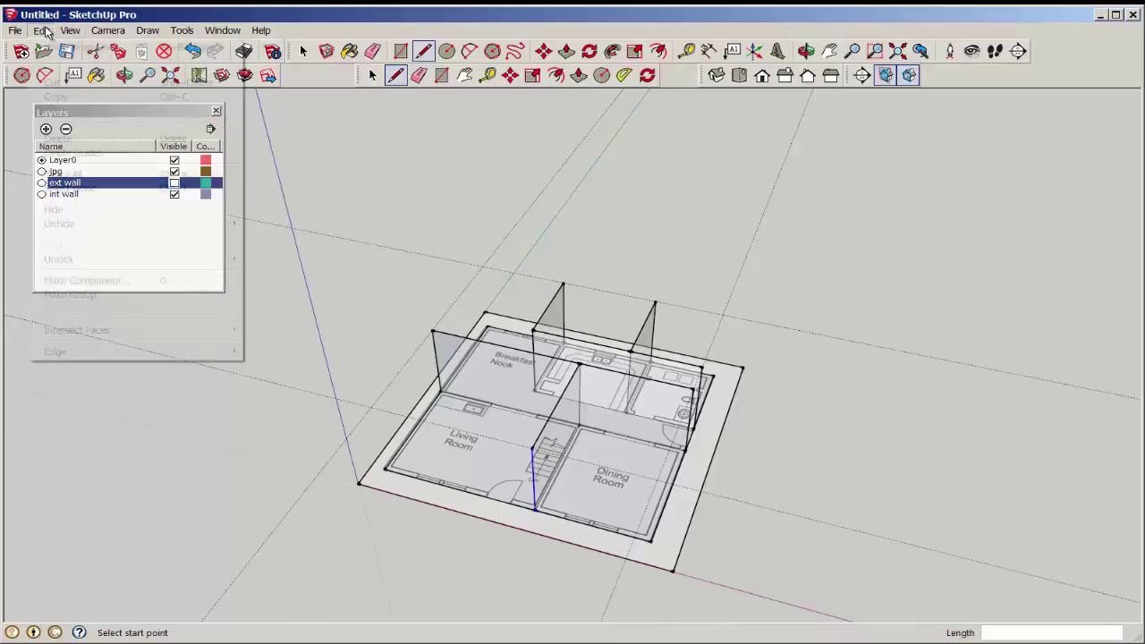
left_click(56, 152)
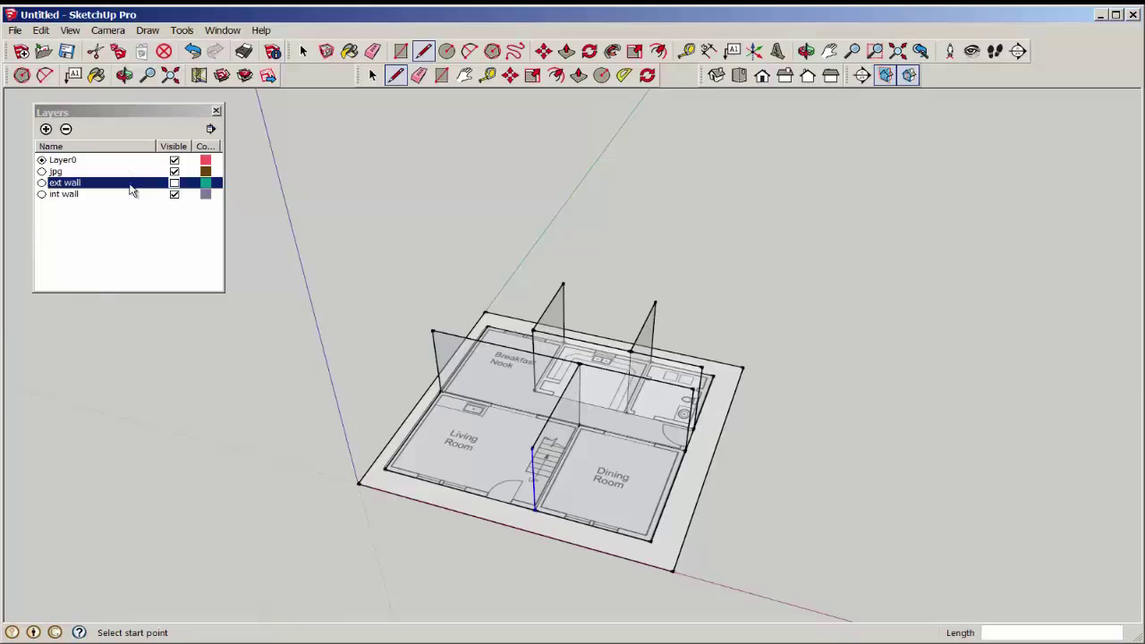
left_click(174, 183)
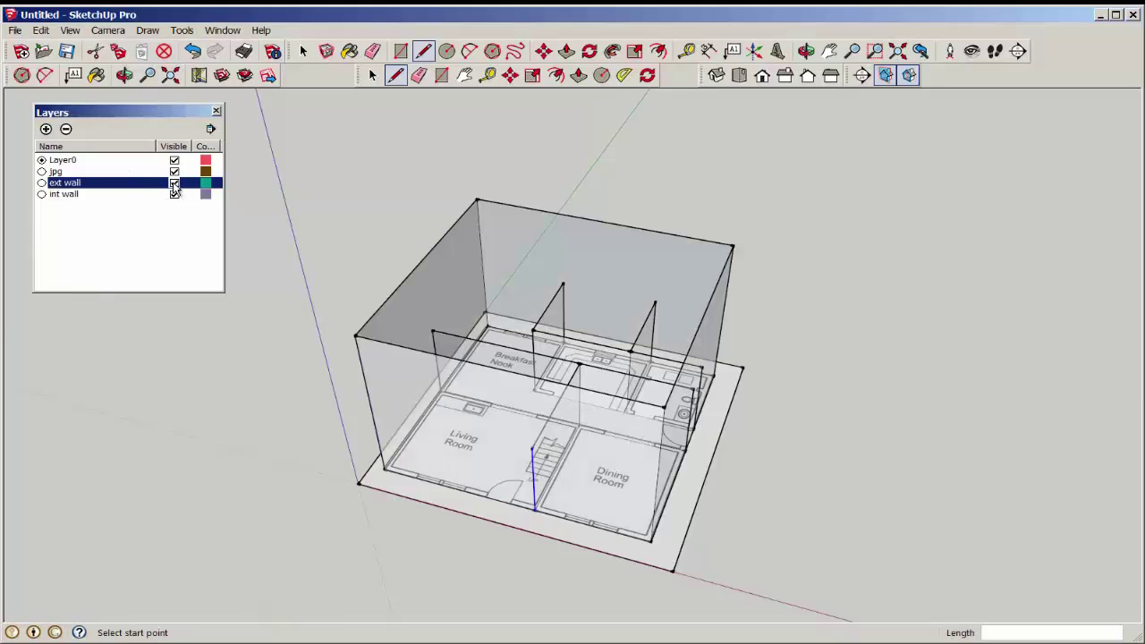
left_click(71, 31)
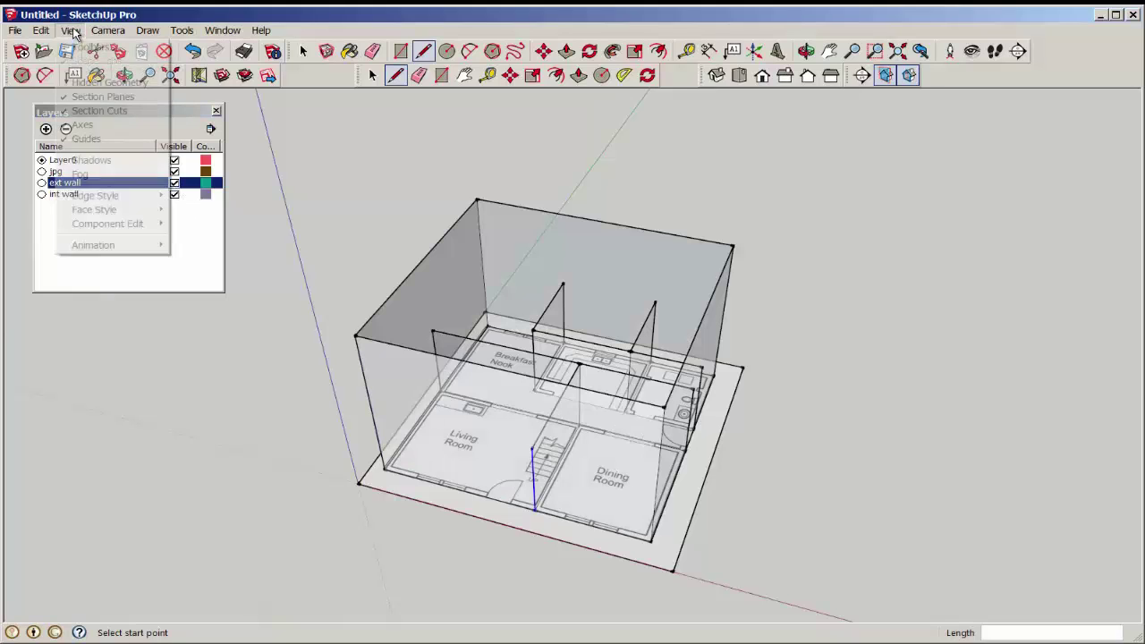
mouse_move(101, 211)
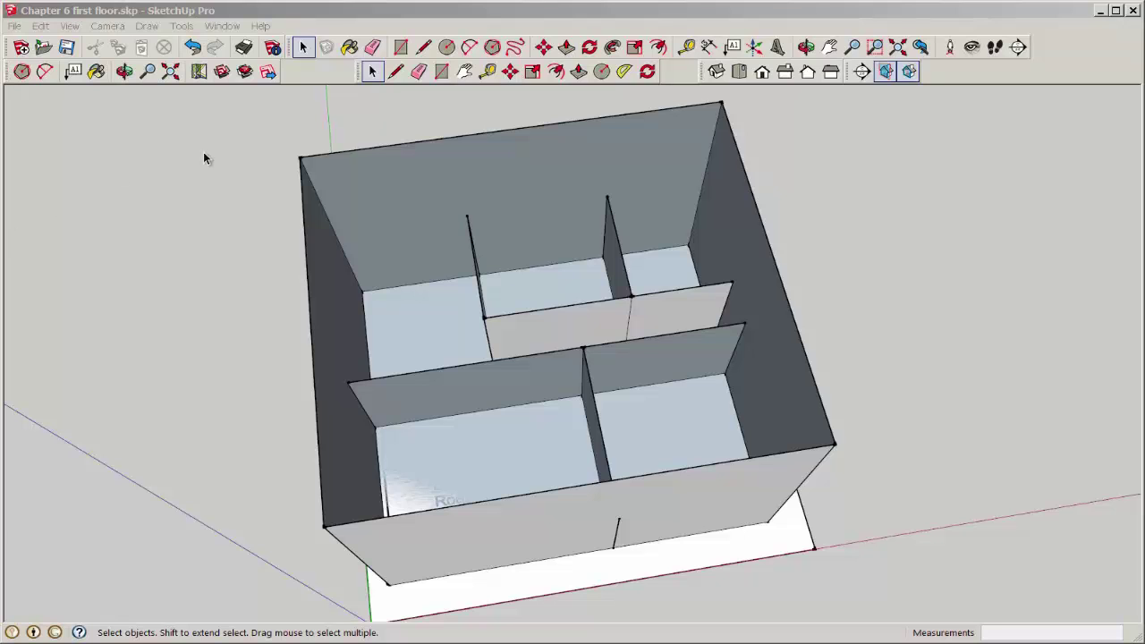
Step: Select all connected partition walls, excluding the three room floors from the selection
scroll(575, 344, "up", 2)
scroll(578, 303, "down", 3)
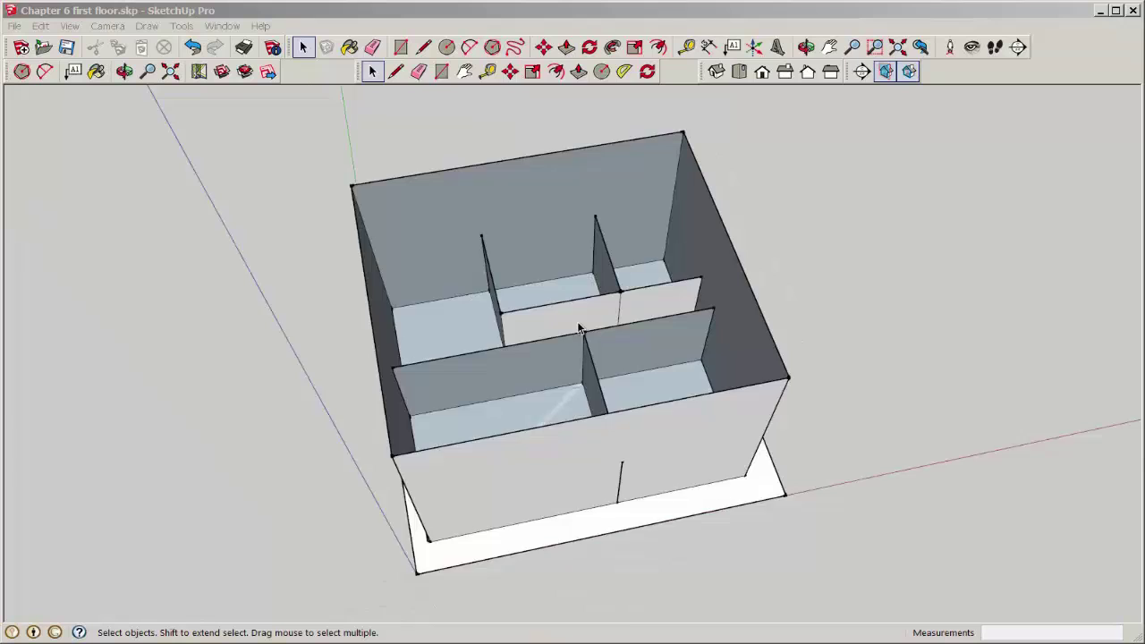
scroll(572, 313, "up", 3)
left_click(567, 318)
triple_click(568, 315)
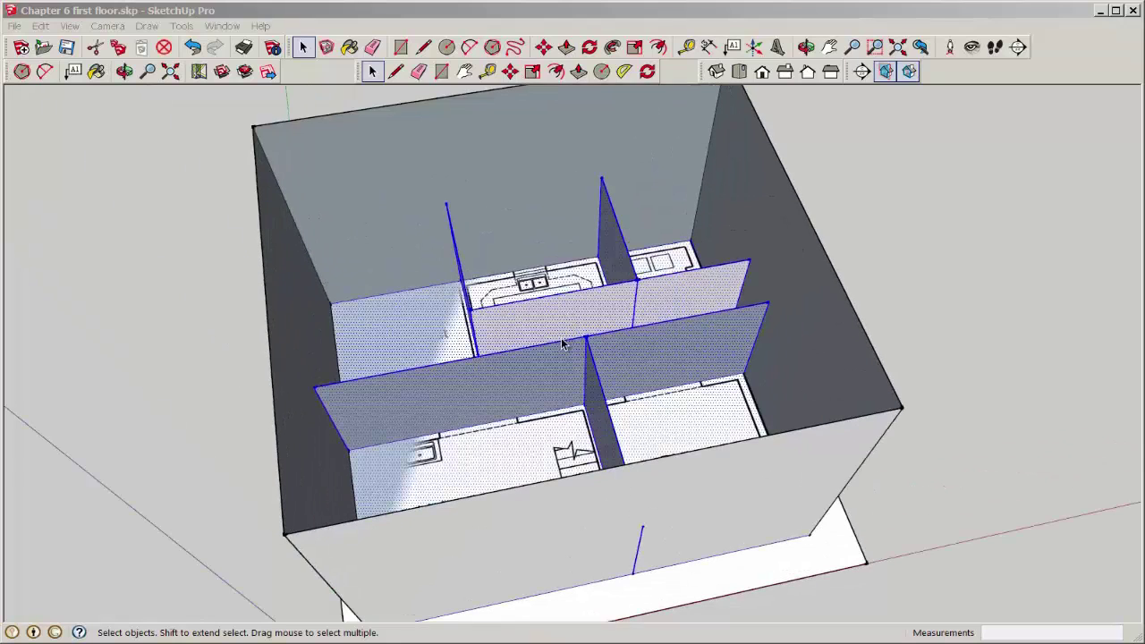
left_click(435, 324, "shift")
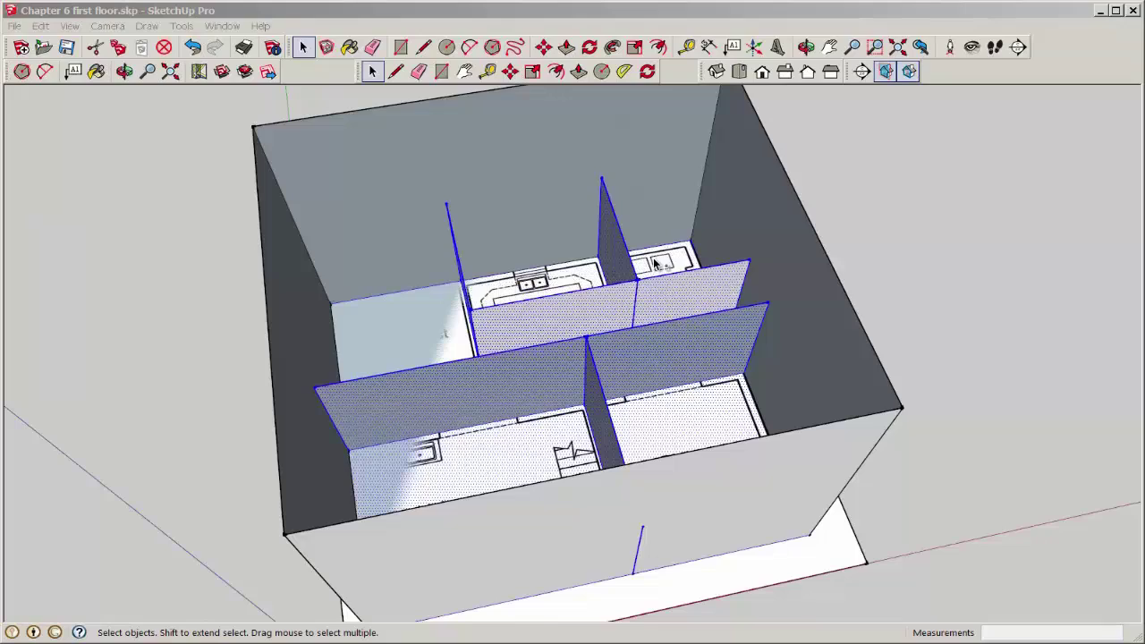
left_click(676, 442, "shift")
left_click(536, 438, "shift")
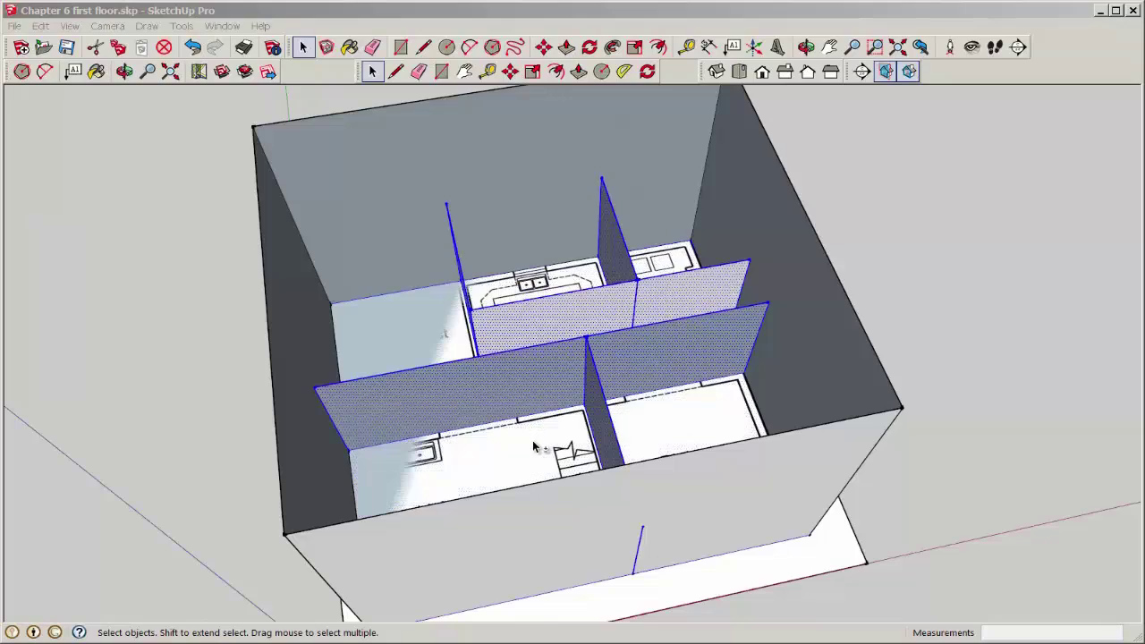
middle_click_drag(535, 447, 636, 429)
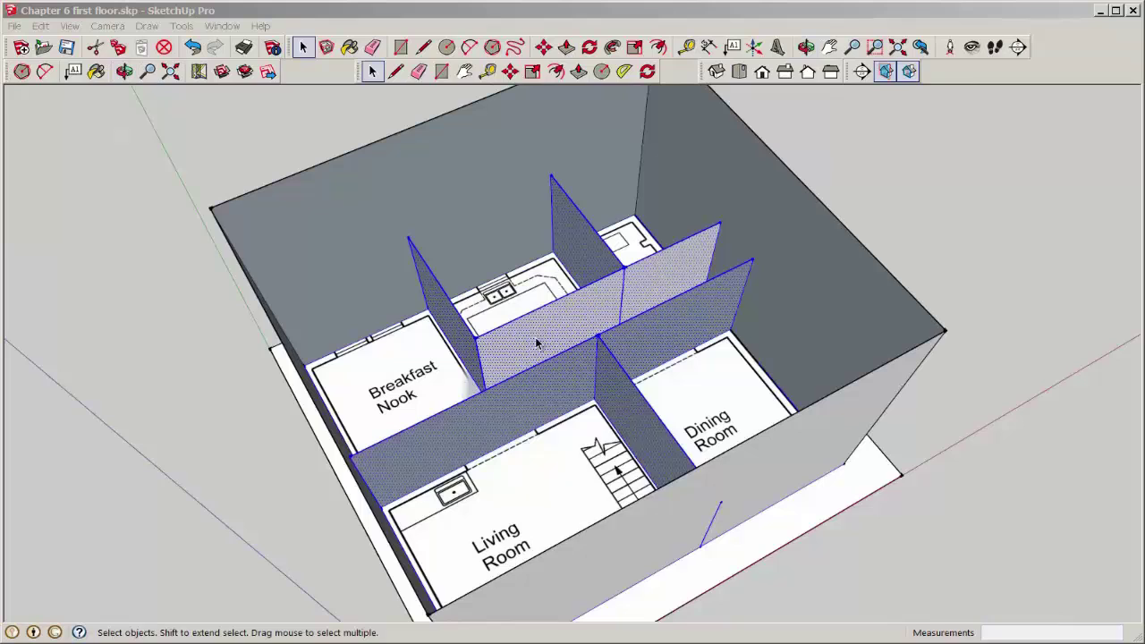
Step: Group the selected partition walls and assign the group to the int wall layer
right_click(535, 339)
left_click(576, 451)
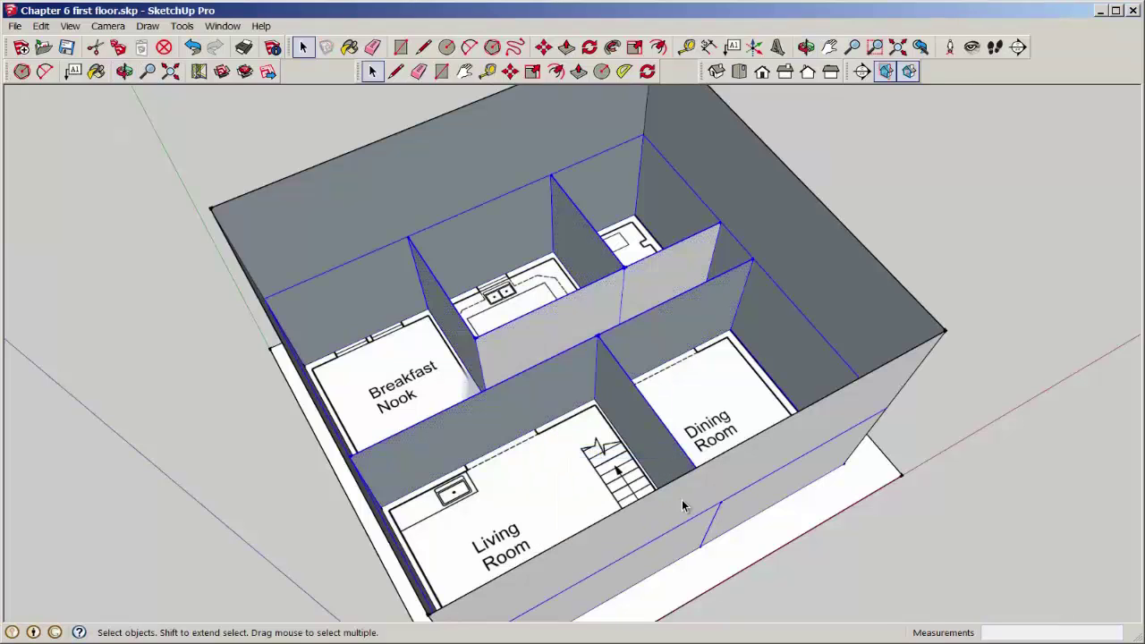
right_click(518, 327)
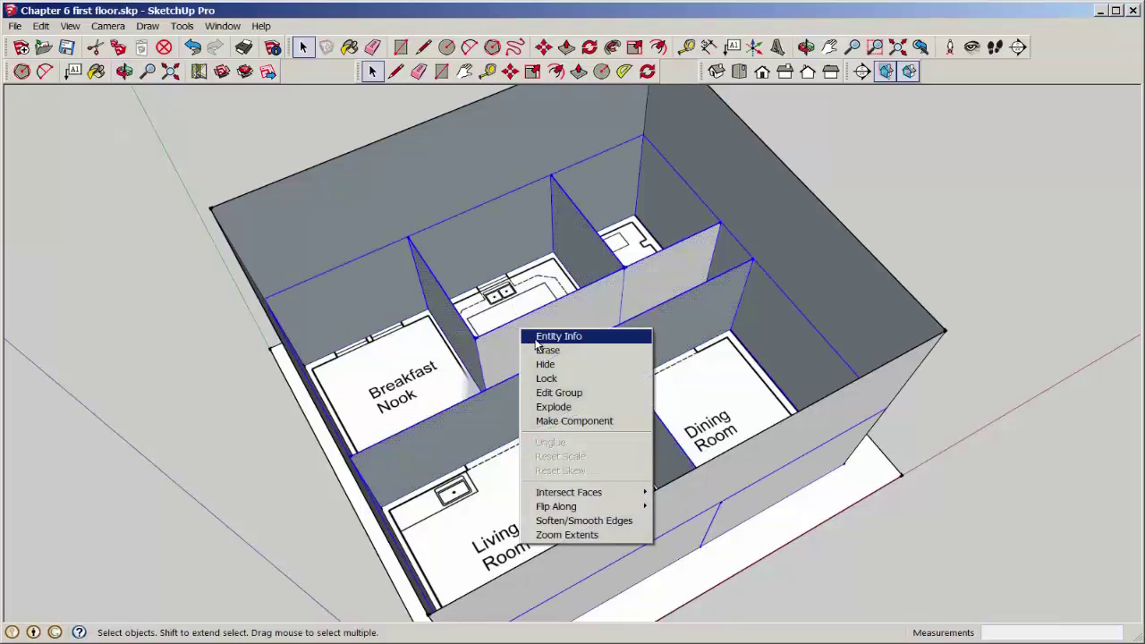
left_click(558, 336)
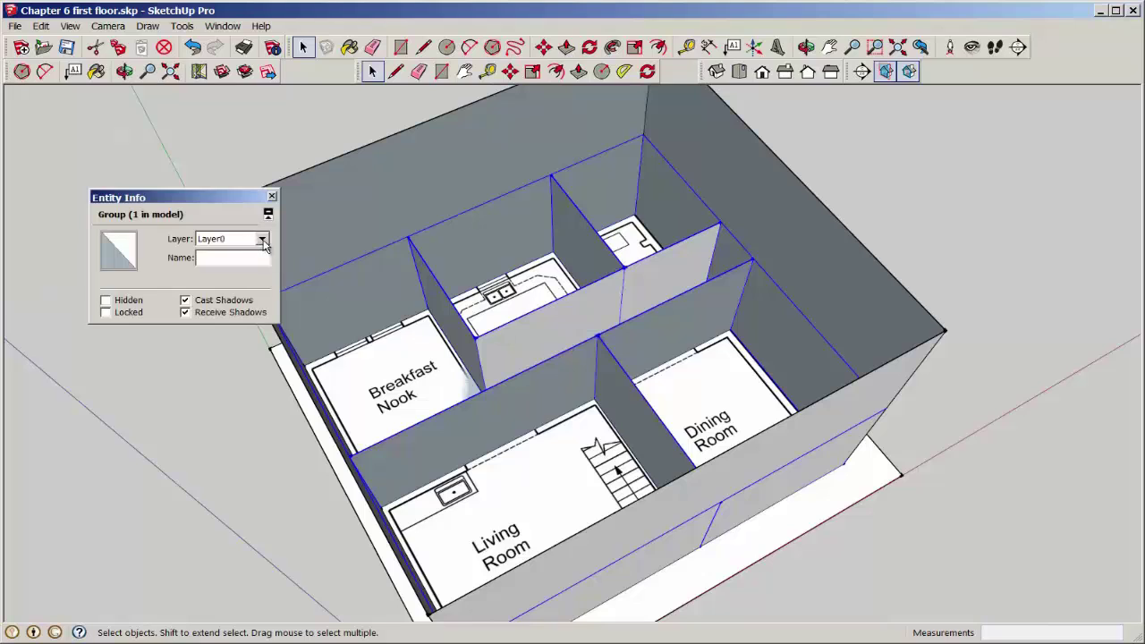
left_click(262, 238)
left_click(234, 273)
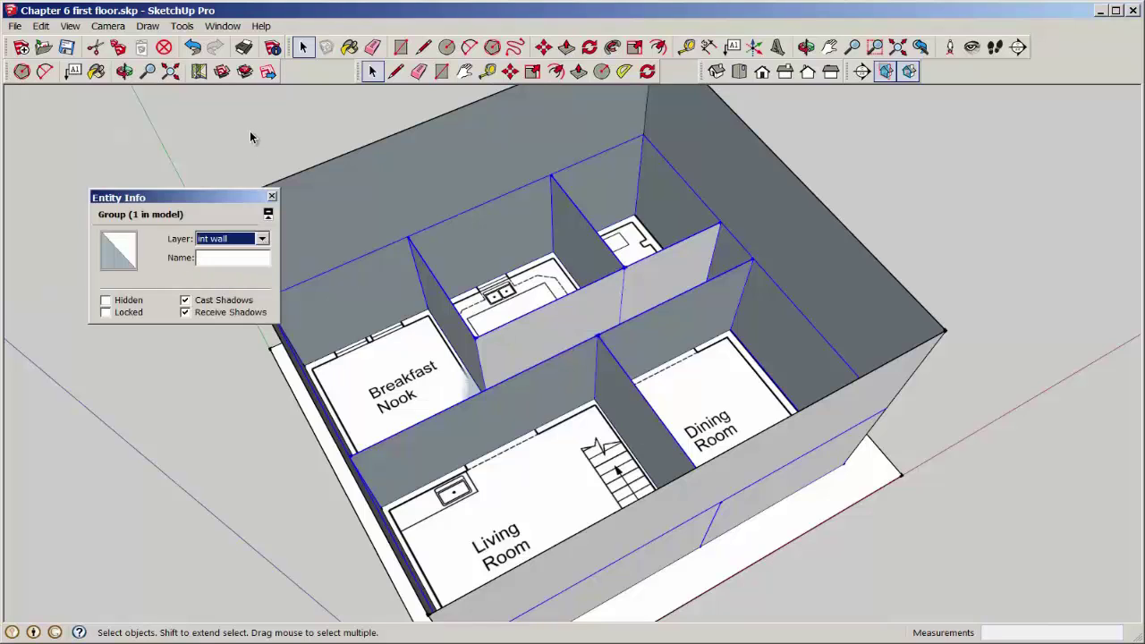
left_click(273, 197)
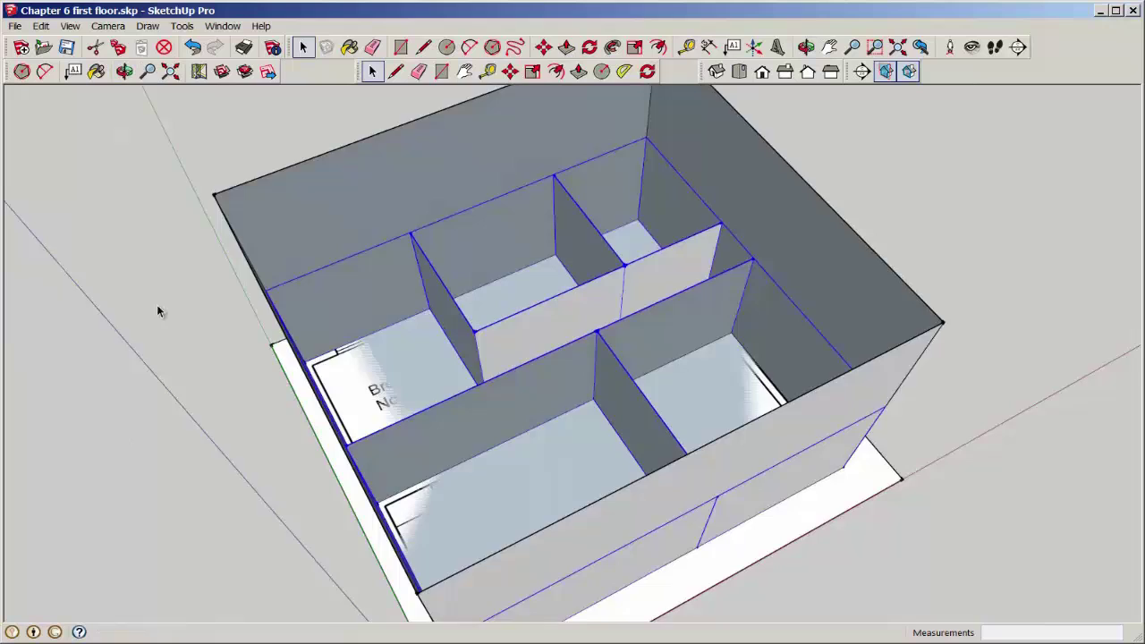
Step: Open the Layers panel, briefly hide the int wall layer, then show it again
left_click(223, 26)
left_click(230, 128)
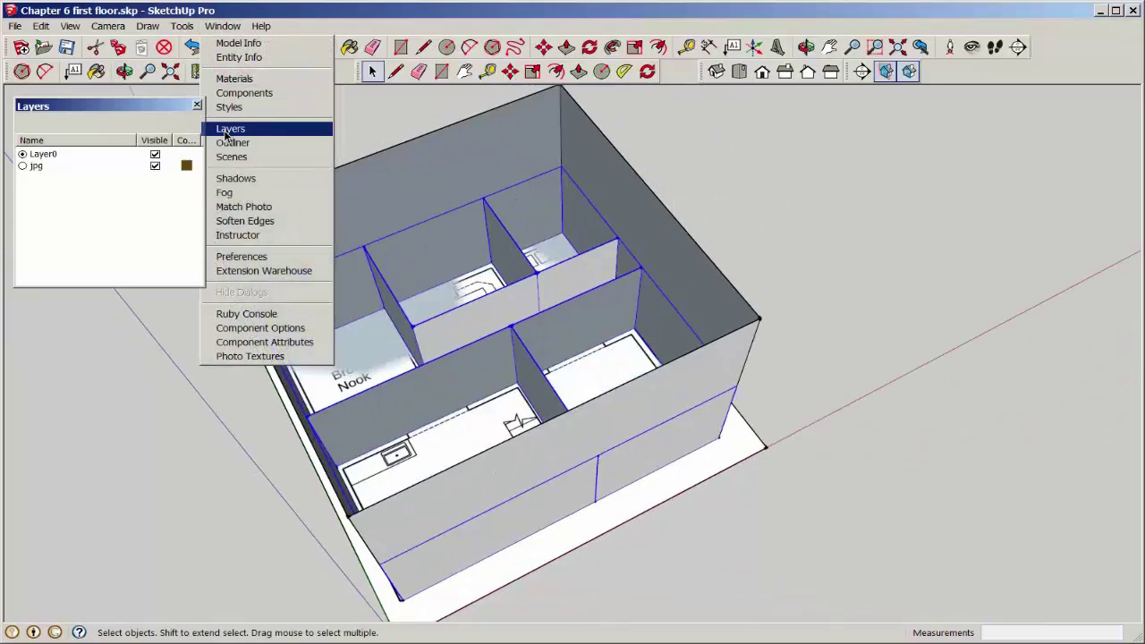
left_click(155, 188)
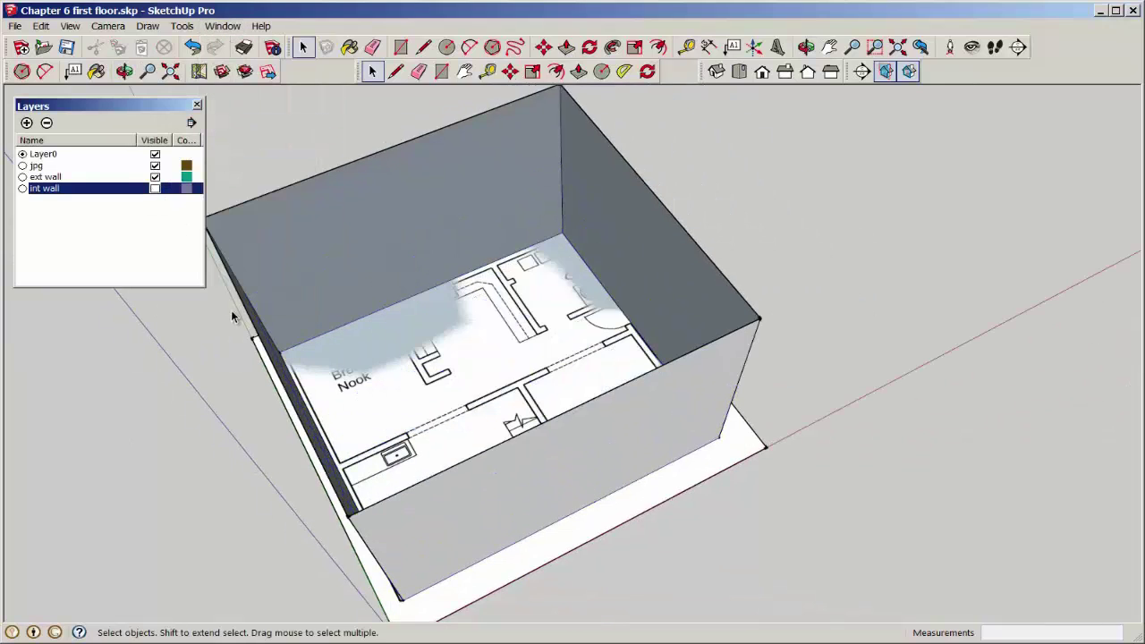
middle_click_drag(231, 309, 206, 239)
left_click(155, 189)
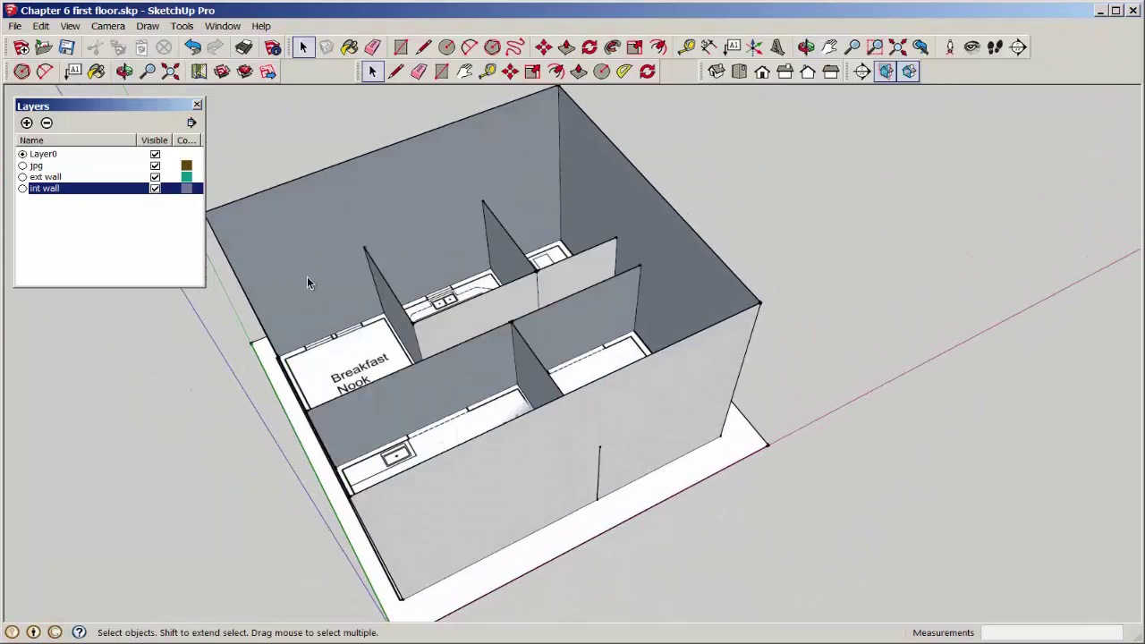